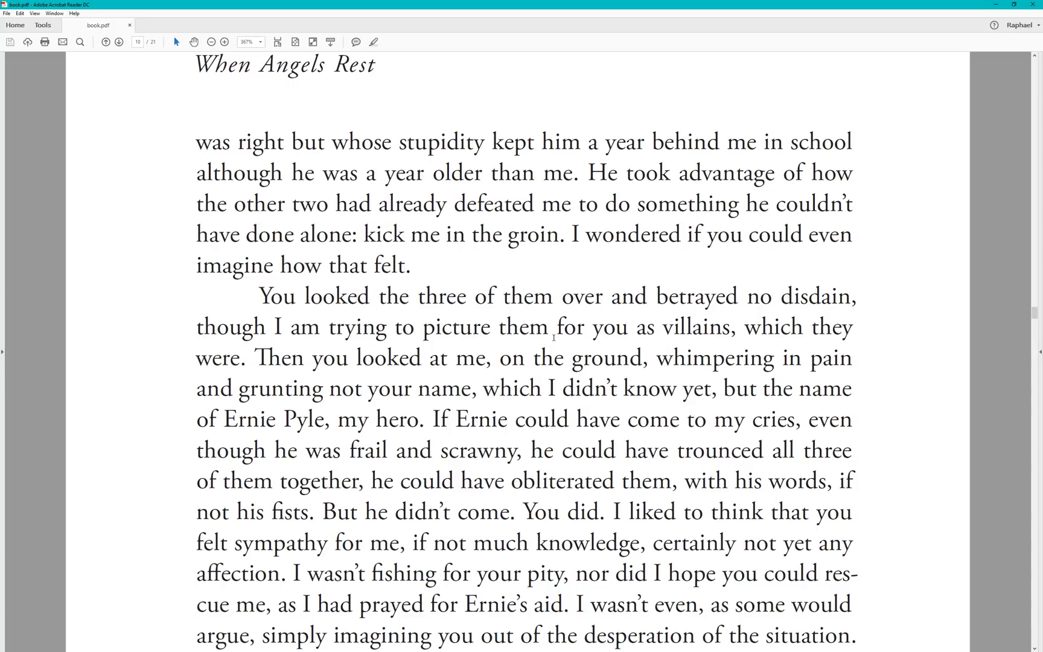
# Step: Open the Comment tools for the book PDF
pyautogui.click(539, 267)
pyautogui.scroll(-1, 534, 284)
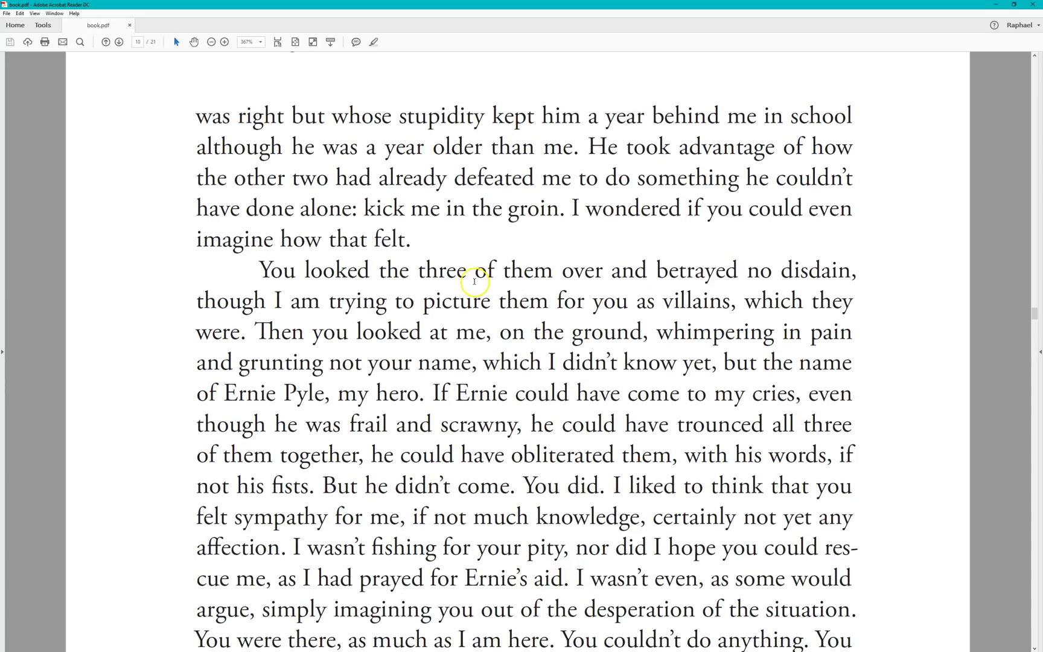
pyautogui.click(470, 302)
pyautogui.click(42, 27)
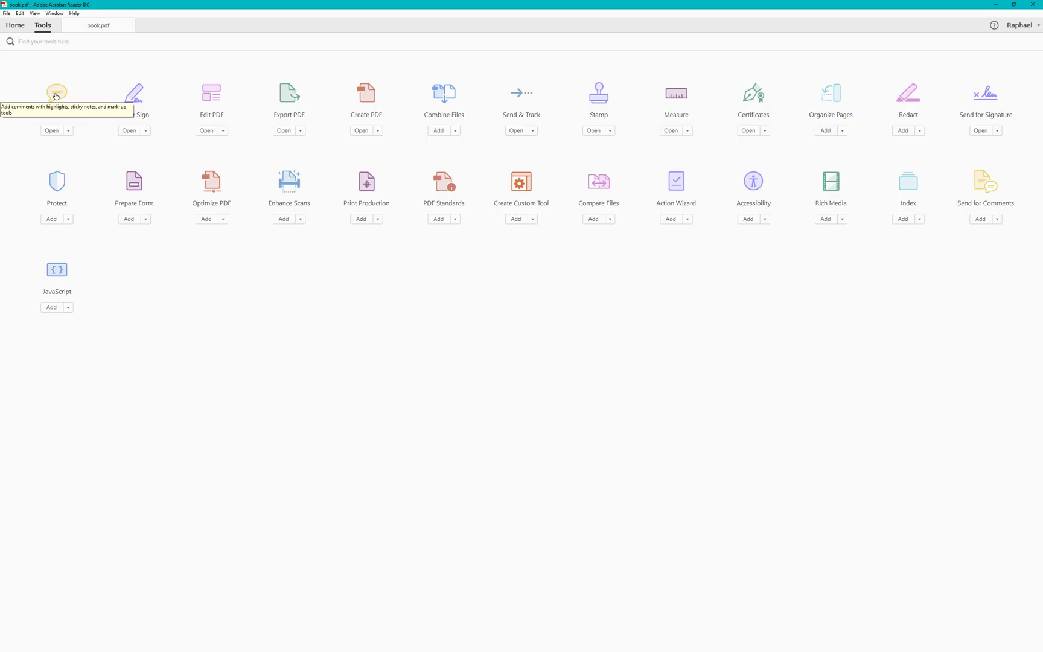
pyautogui.click(55, 95)
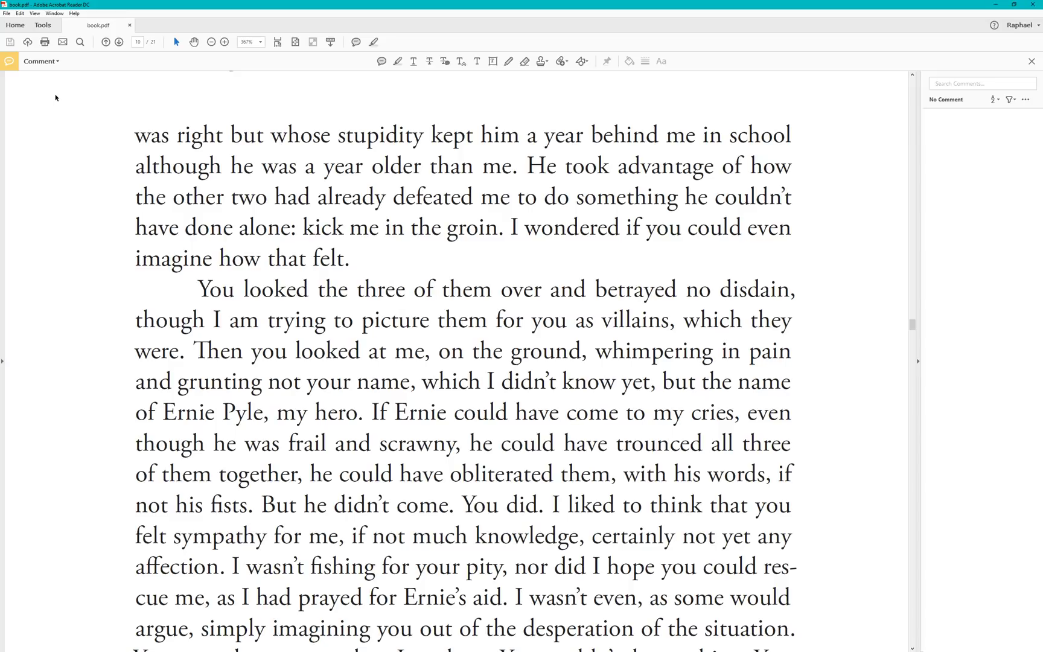
pyautogui.click(9, 71)
# Step: Strike through the word "do" and the space after it in the third line of page 10
pyautogui.click(540, 194)
pyautogui.doubleClick(556, 198)
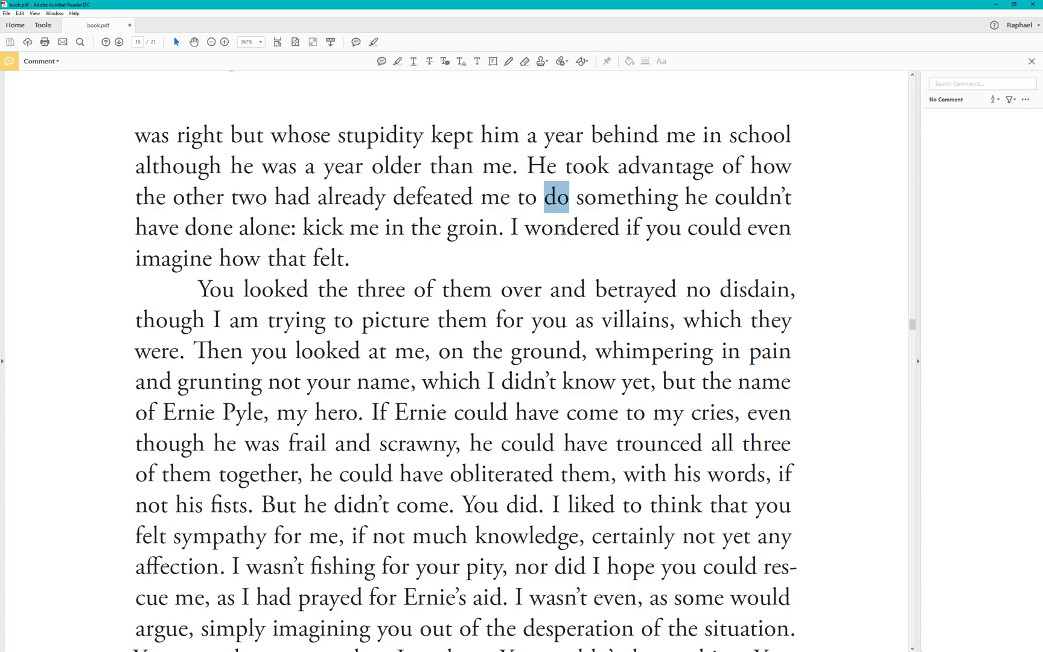
pyautogui.moveTo(599, 199); pyautogui.dragTo(562, 213)
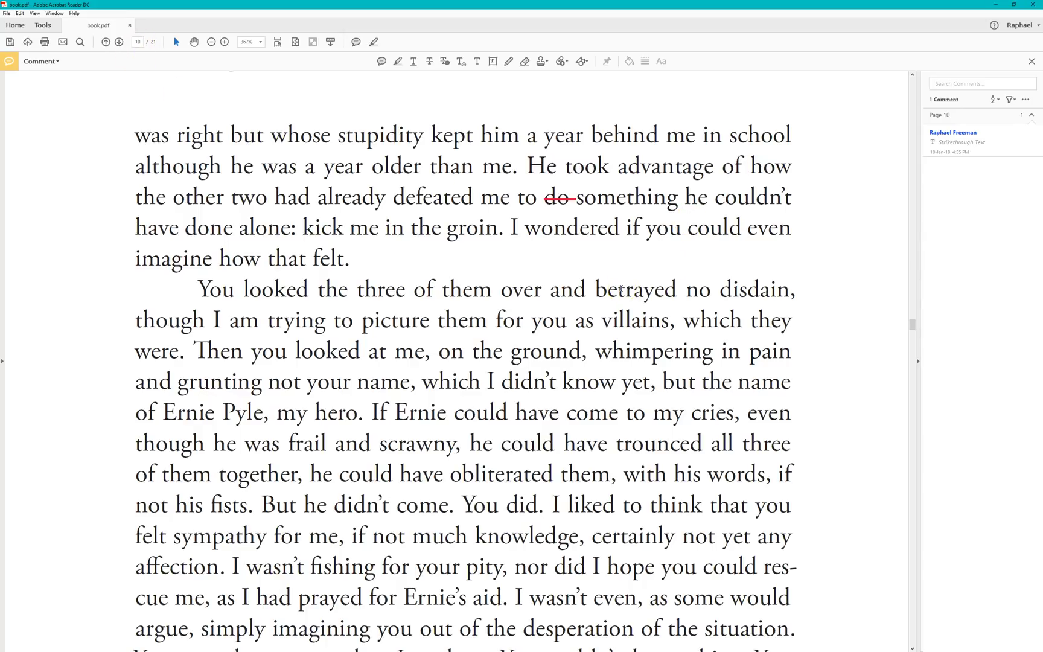
# Step: Add an inserted-text comment reading "green" before "picture" in the second paragraph and post it
pyautogui.click(360, 327)
pyautogui.write('gr')
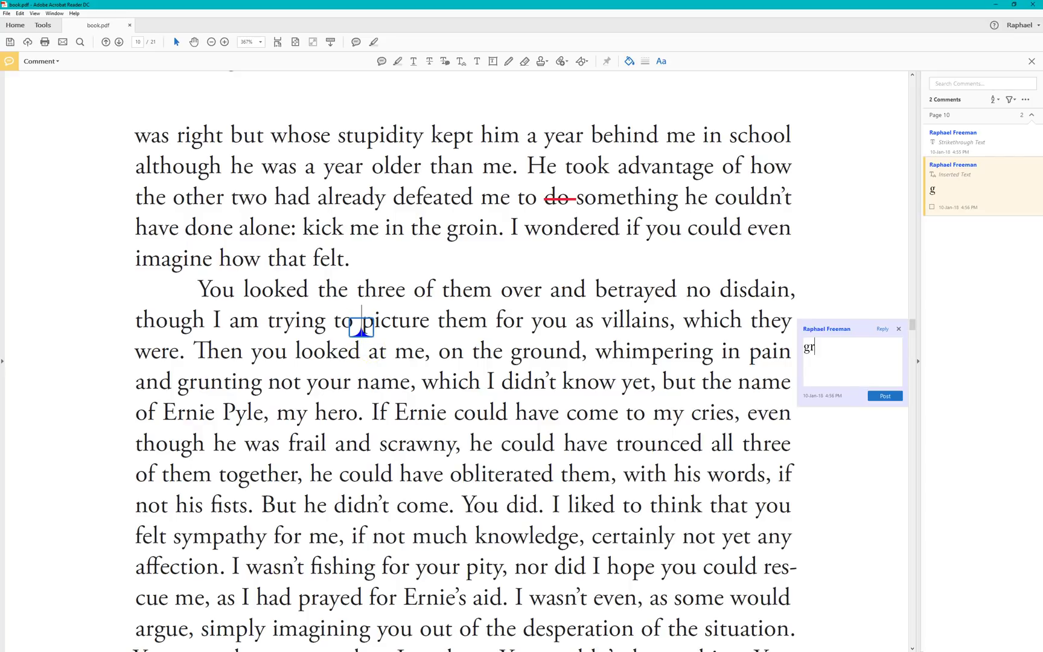
pyautogui.write('een')
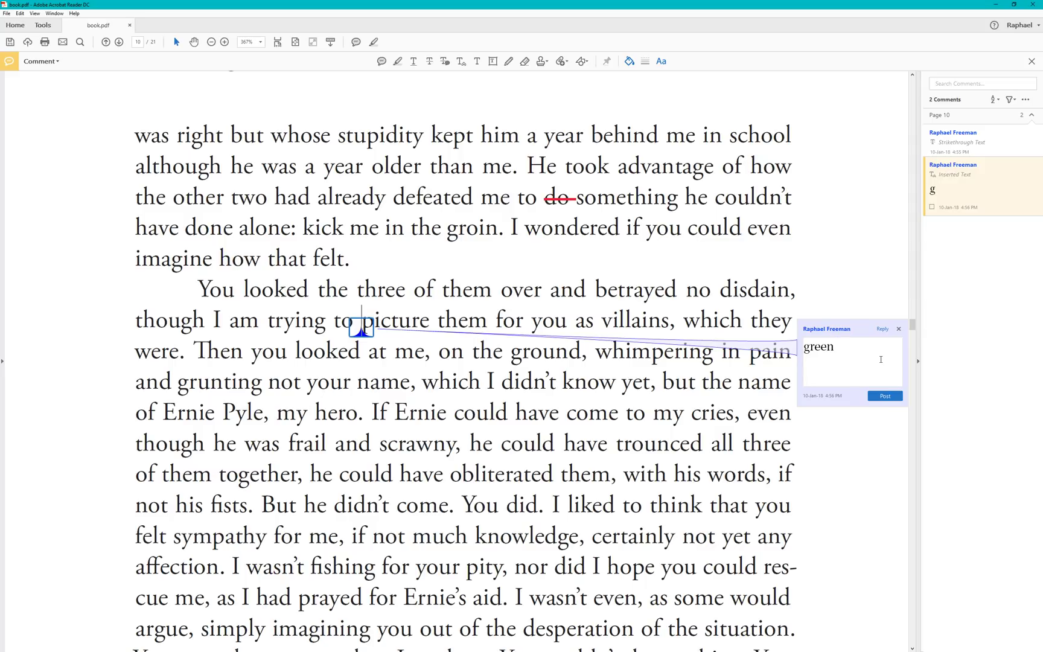
pyautogui.hotkey('ctrl', 'Return')
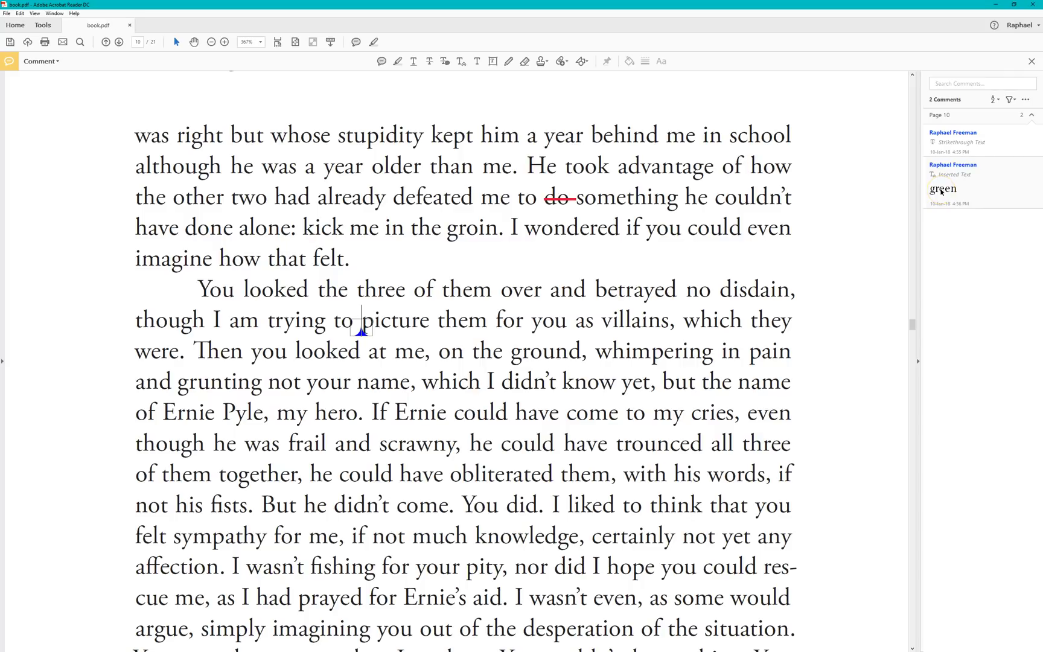
pyautogui.click(361, 326)
pyautogui.click(477, 396)
# Step: Mark the insertion of a space between "some" and "thing" in the word "something"
pyautogui.click(627, 196)
pyautogui.press('space')
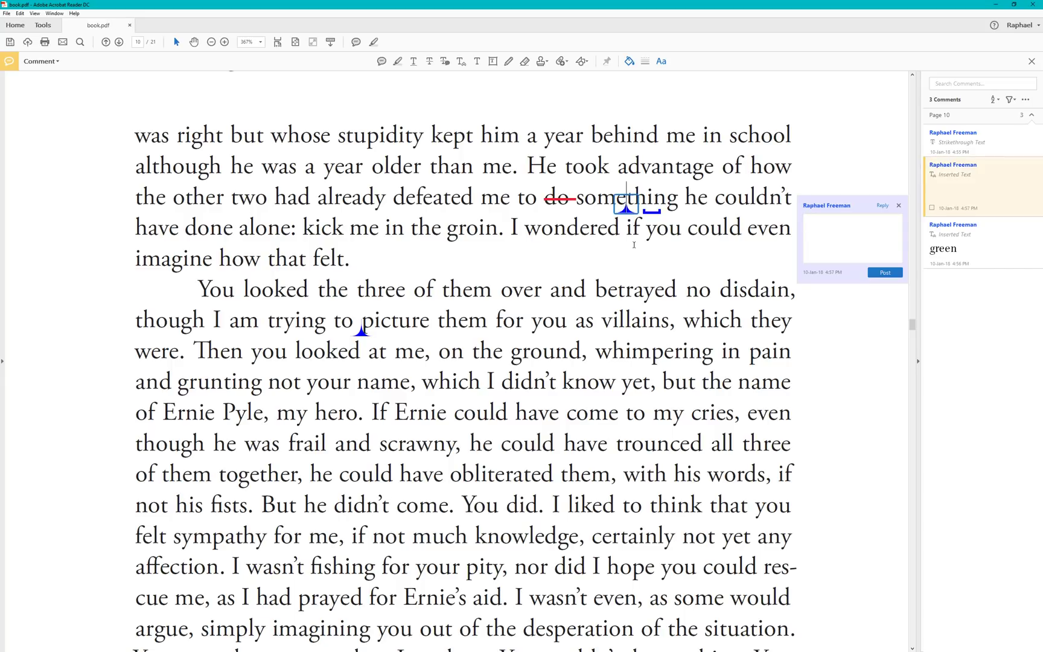
pyautogui.press('Escape')
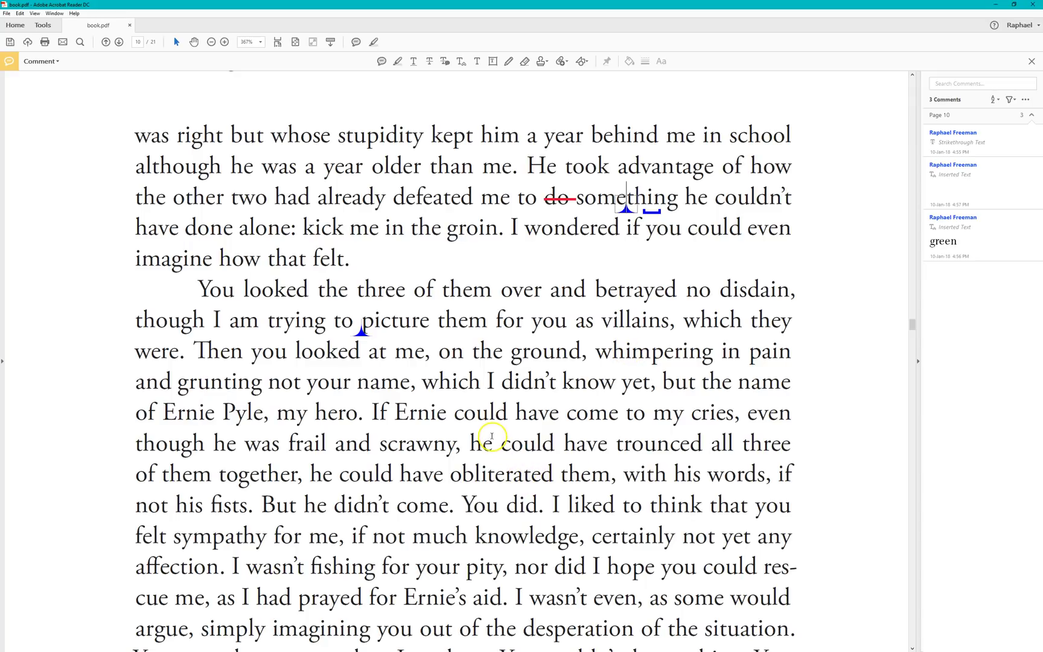
# Step: Mark the word "groin", without its period, for replacement with "stomach" and post the comment
pyautogui.doubleClick(472, 227)
pyautogui.click(463, 239)
pyautogui.moveTo(448, 230); pyautogui.dragTo(496, 230)
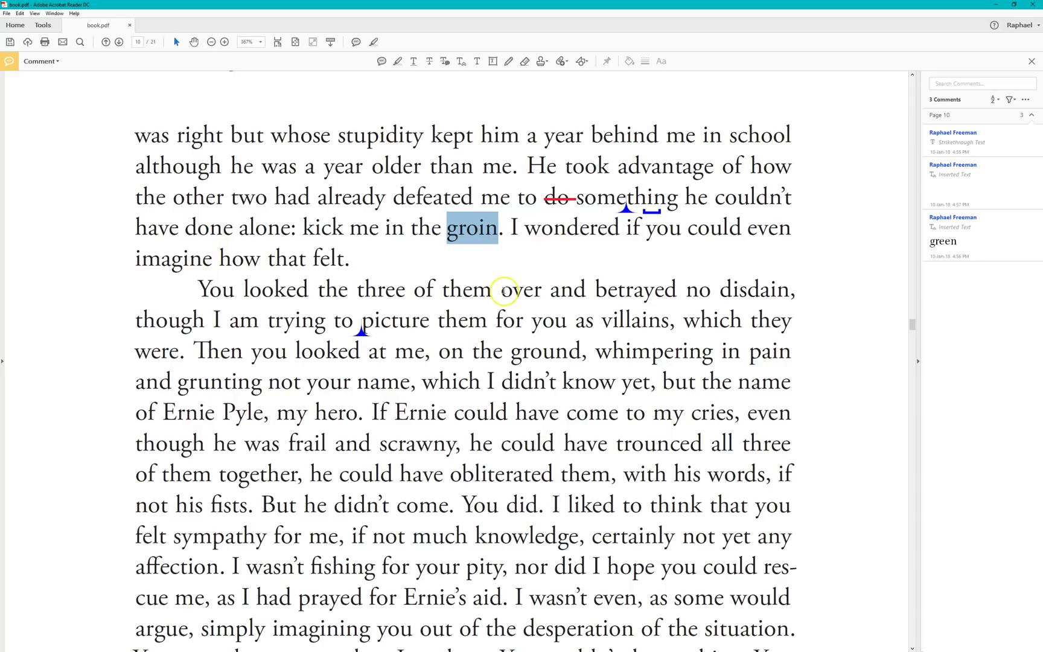
pyautogui.write('stomac')
pyautogui.press('BackSpace')
pyautogui.write('h')
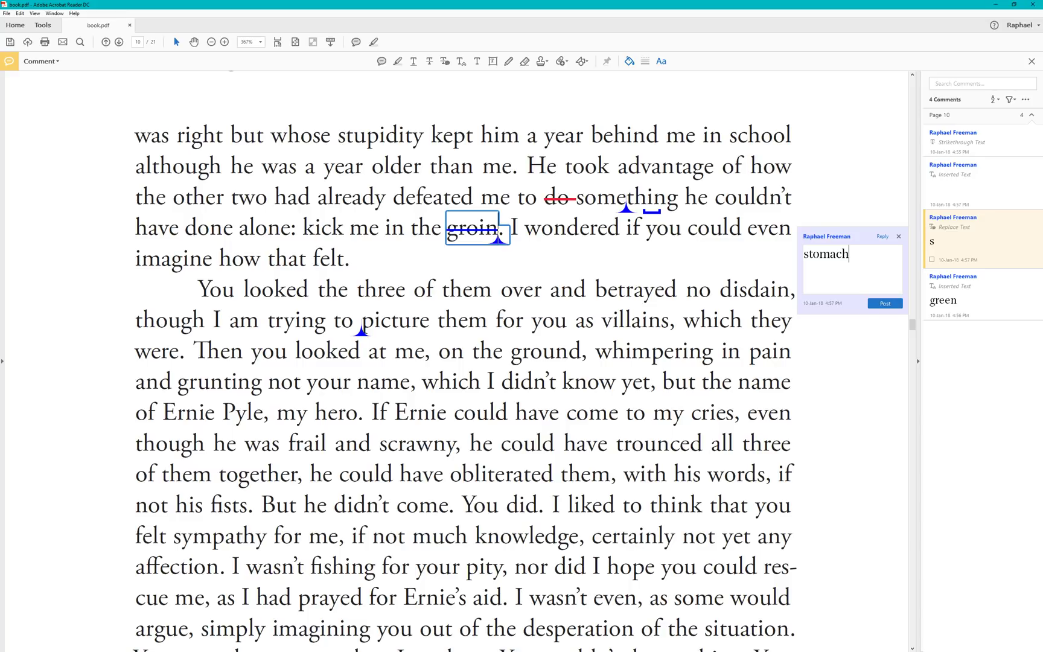
pyautogui.hotkey('ctrl', 'Return')
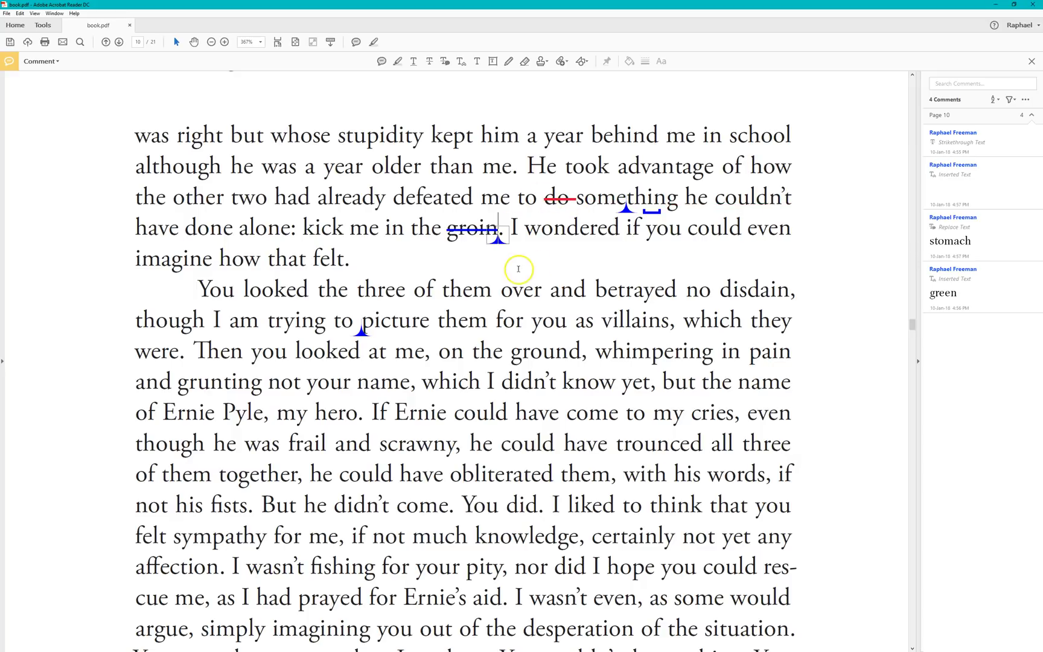
# Step: Delete the strikethrough on "do" and both parts of the replacement markup on "groin"
pyautogui.moveTo(495, 238)
pyautogui.moveTo(449, 228)
pyautogui.click(560, 199)
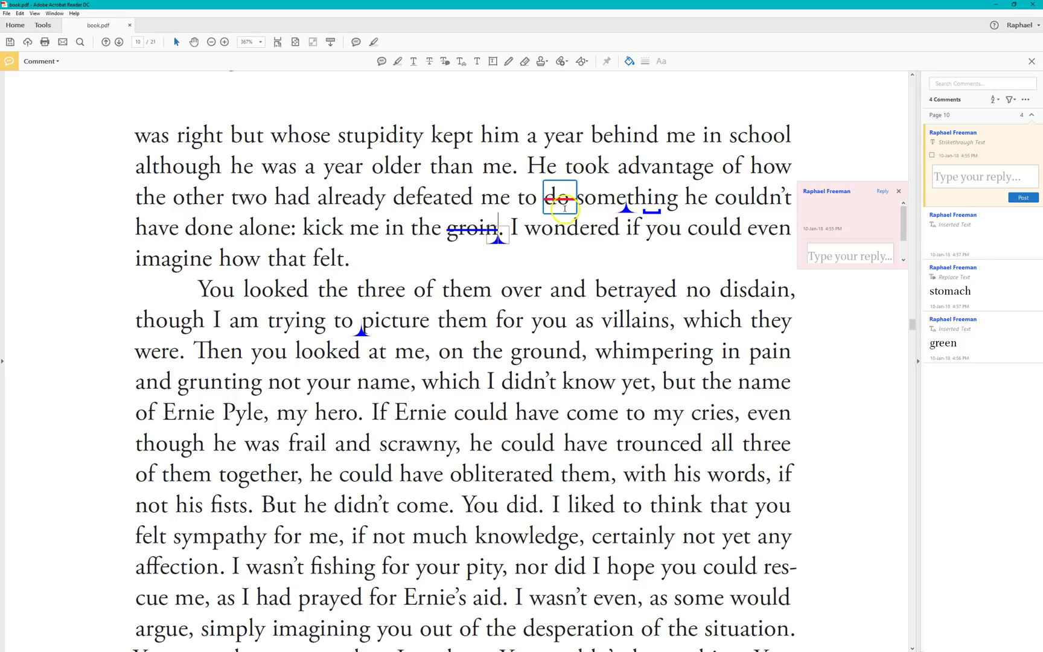
pyautogui.press('Delete')
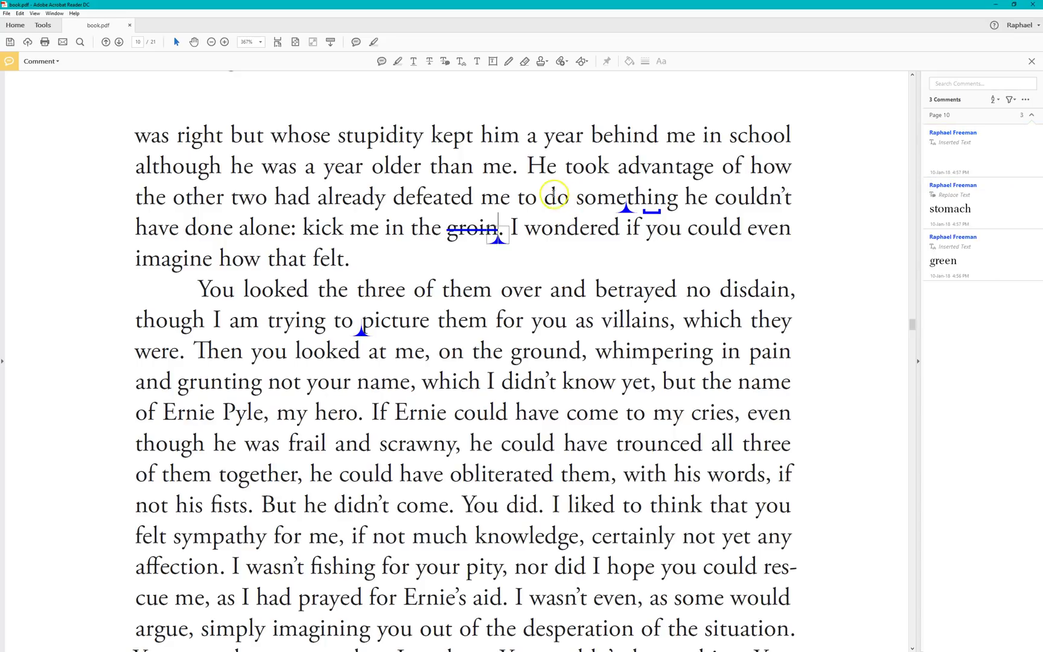
pyautogui.click(498, 240)
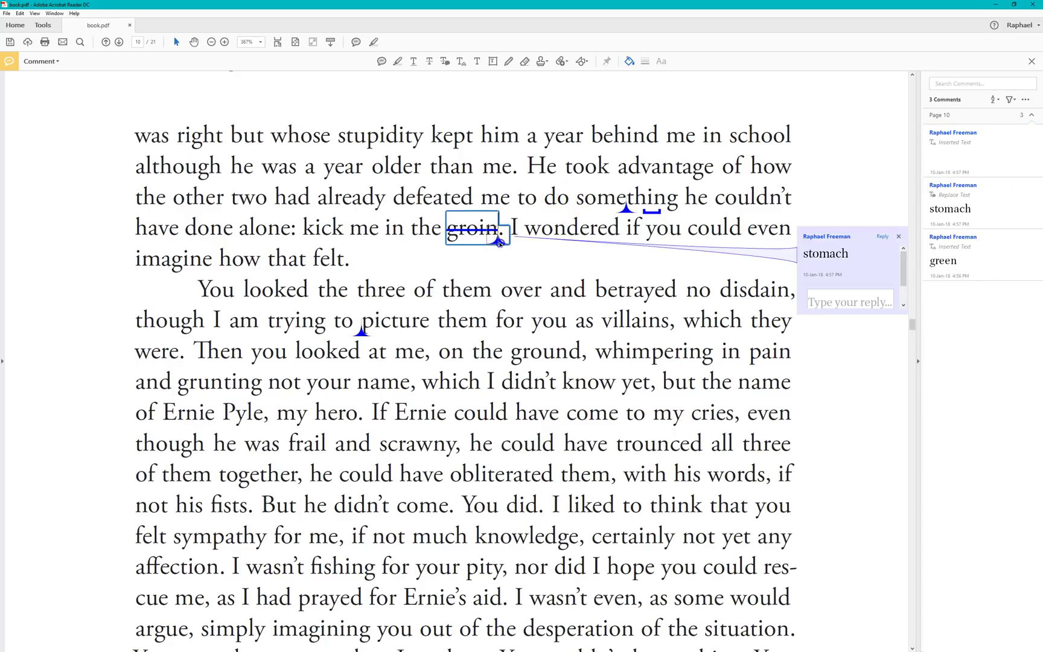
pyautogui.press('Delete')
pyautogui.click(499, 242)
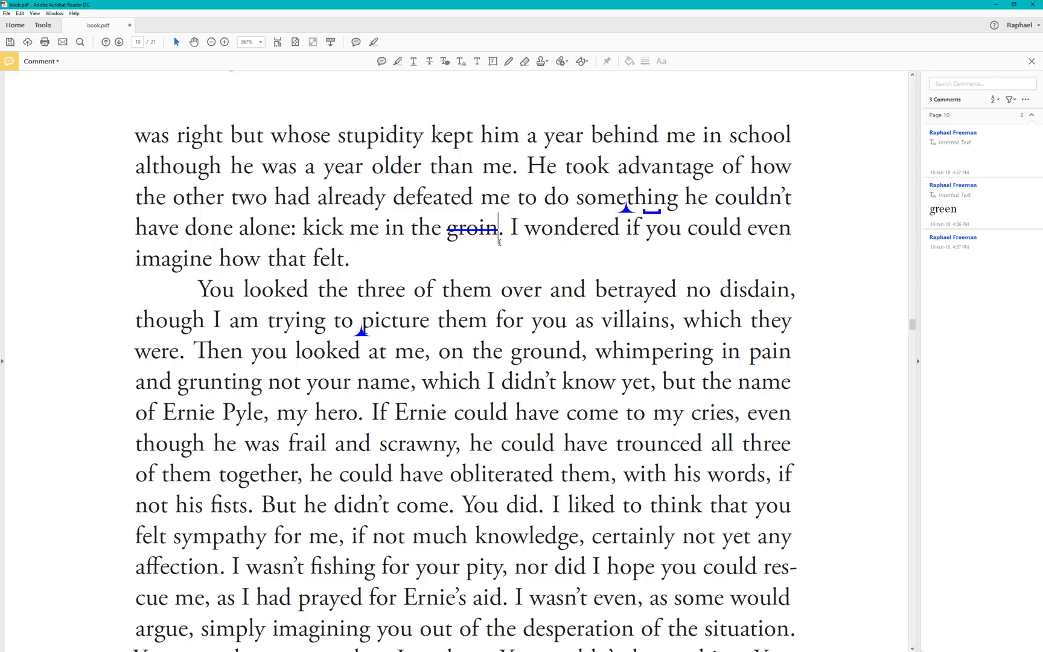
pyautogui.click(480, 232)
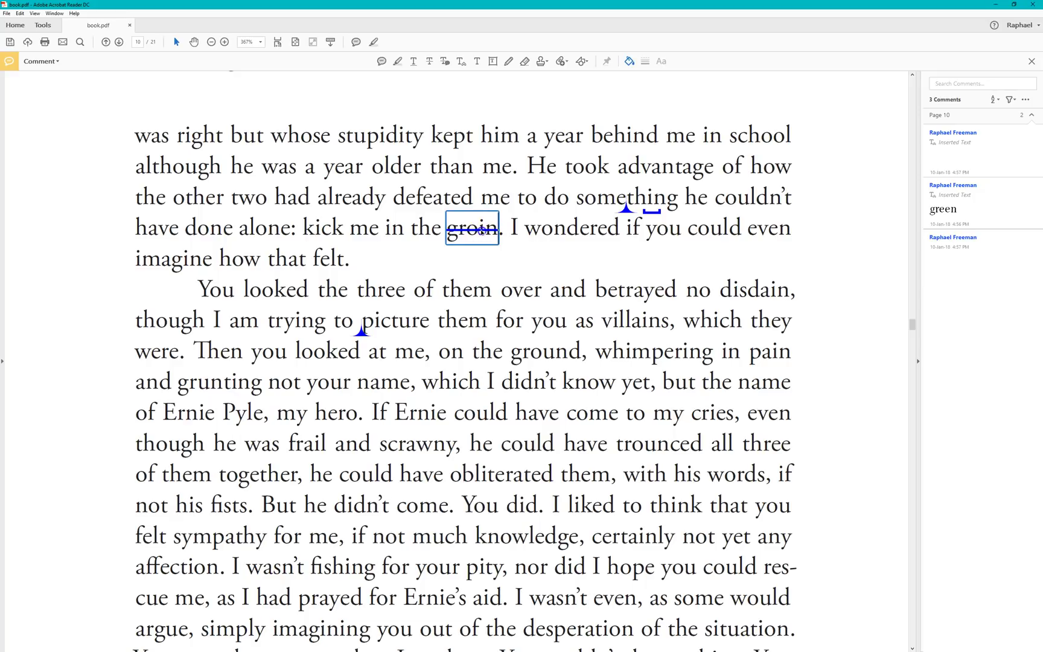
pyautogui.press('Delete')
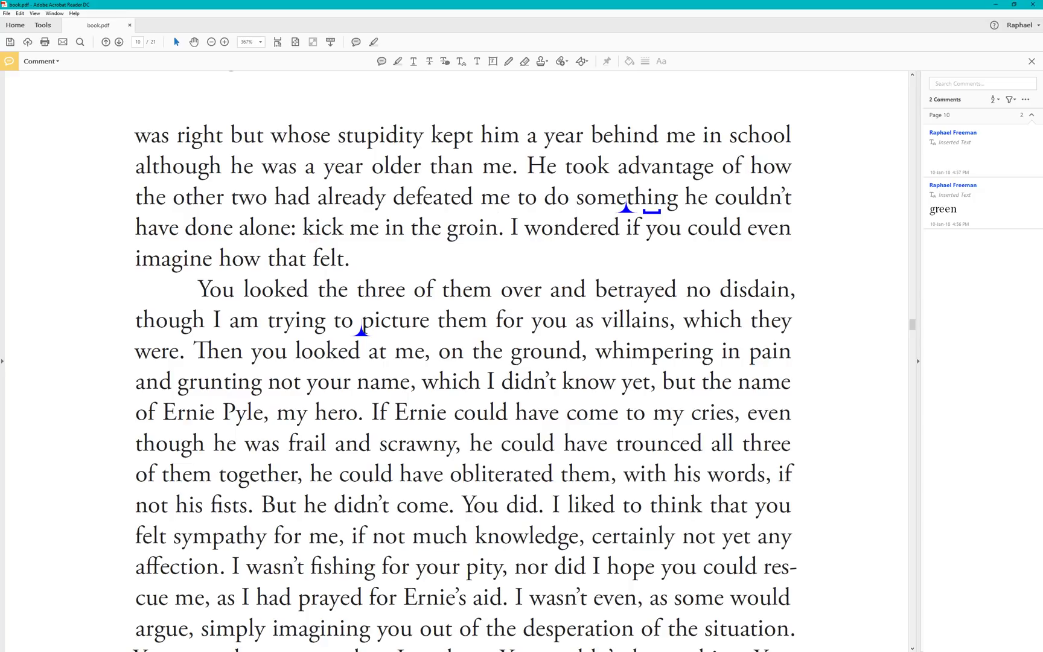
pyautogui.doubleClick(480, 232)
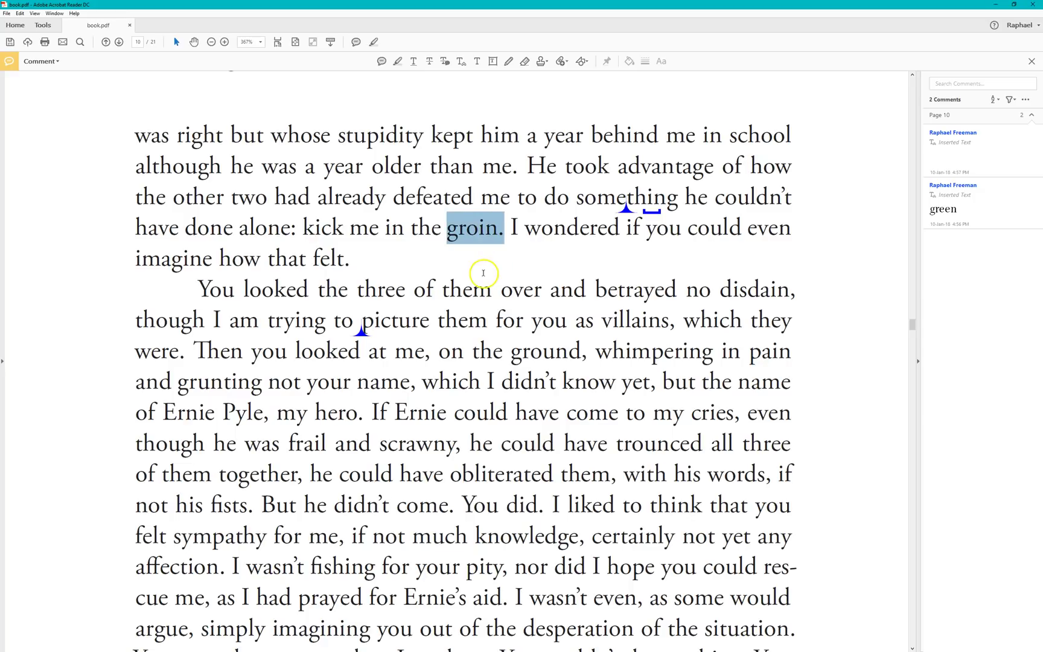
pyautogui.click(413, 61)
pyautogui.click(420, 80)
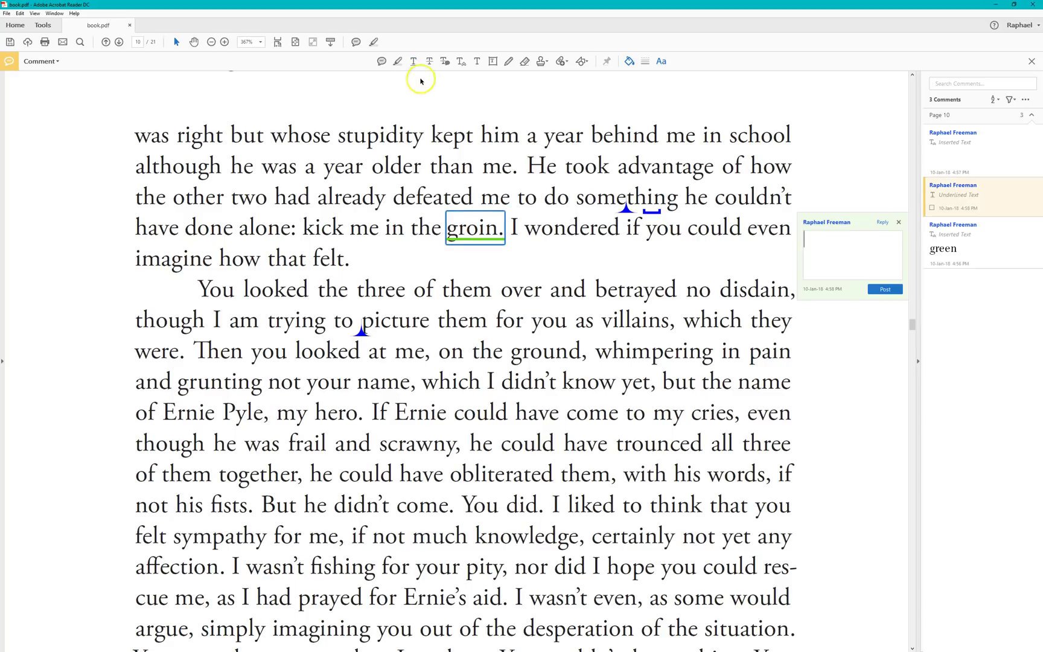
pyautogui.click(598, 270)
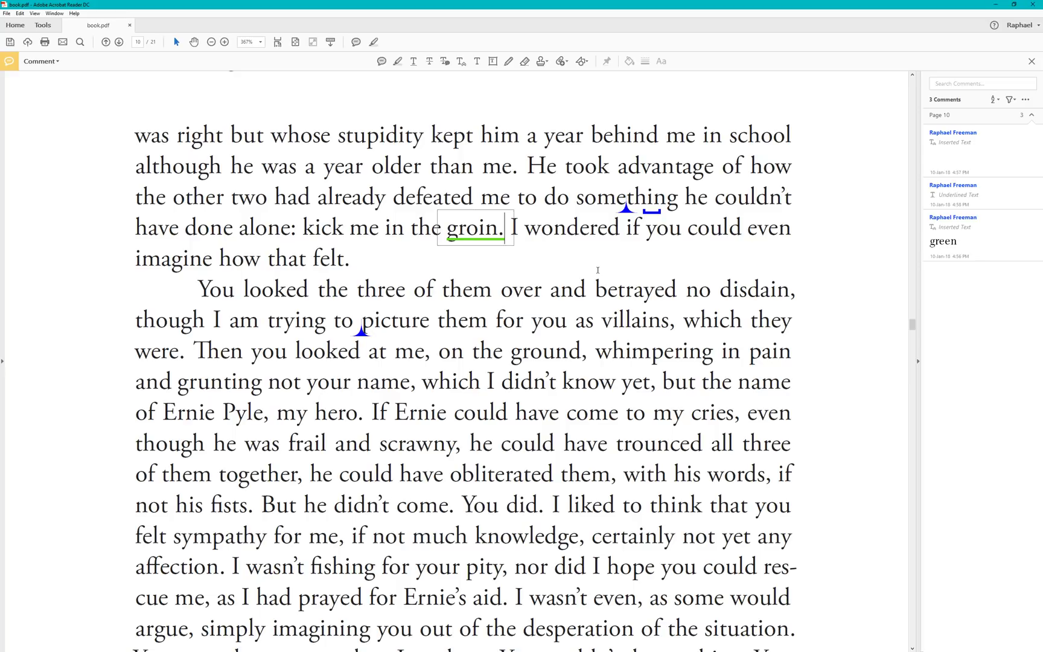
pyautogui.click(495, 239)
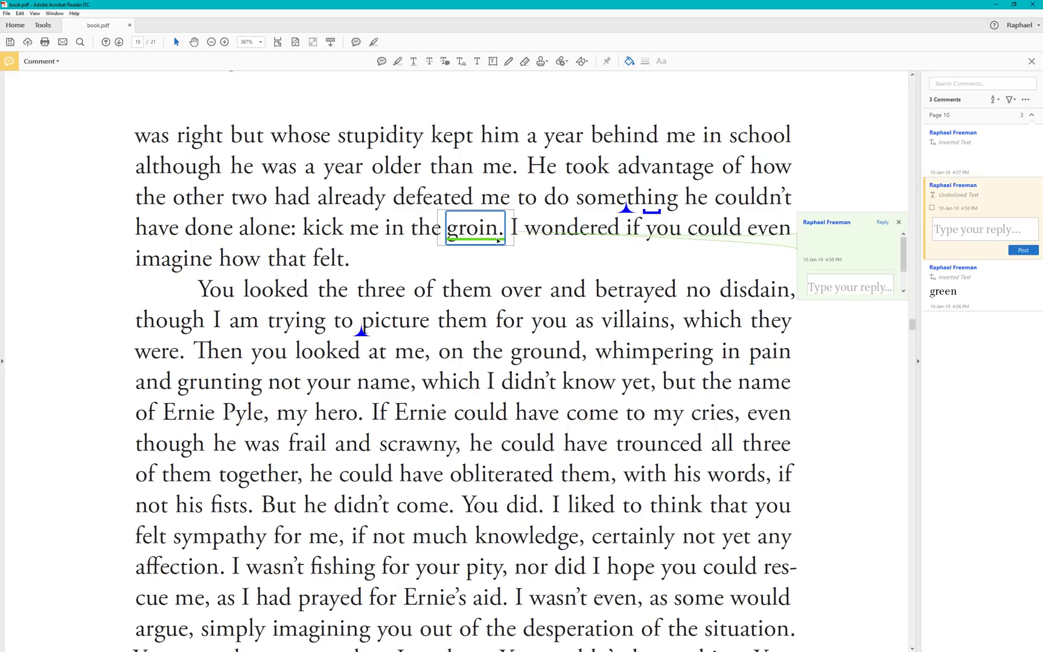
pyautogui.press('Delete')
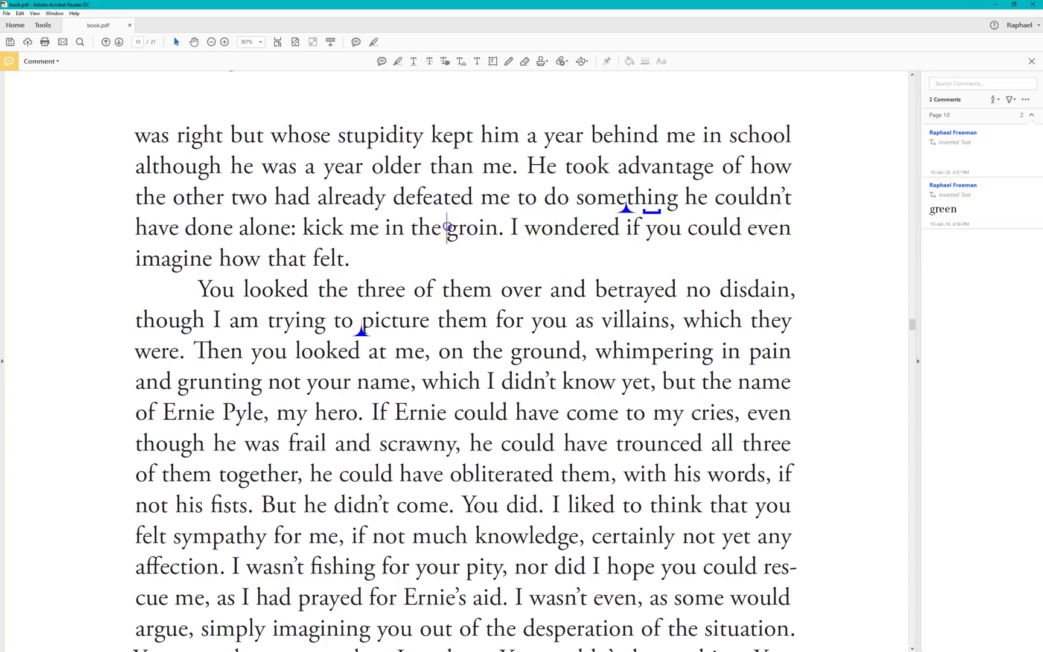
# Step: Underline only the word "groin", without its period, and leave the comment note empty
pyautogui.moveTo(447, 228); pyautogui.dragTo(499, 227)
pyautogui.click(413, 61)
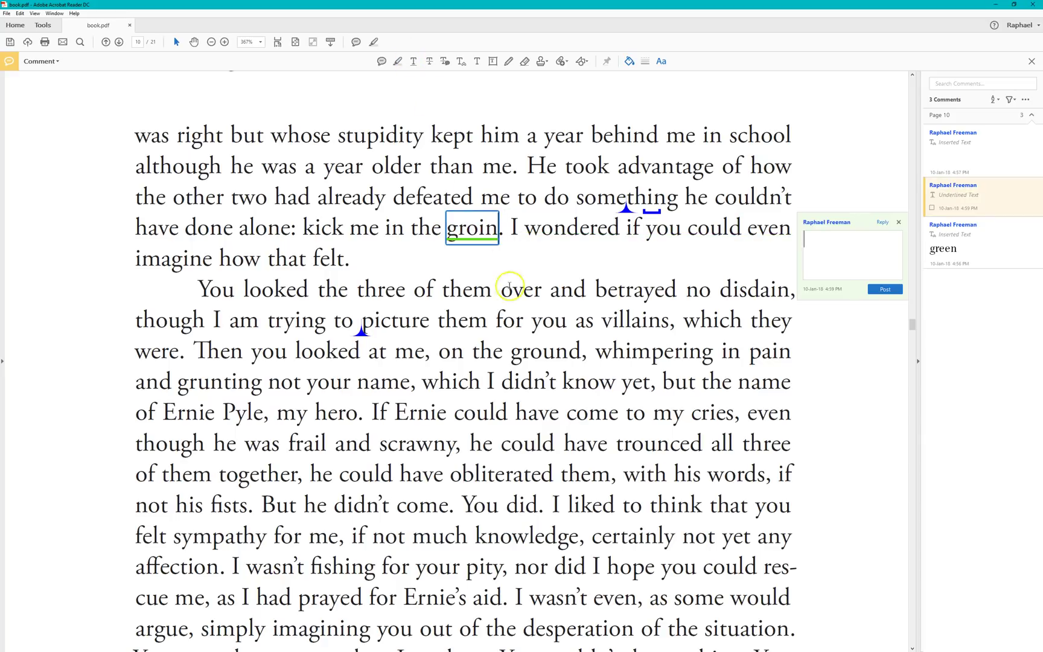
pyautogui.click(506, 346)
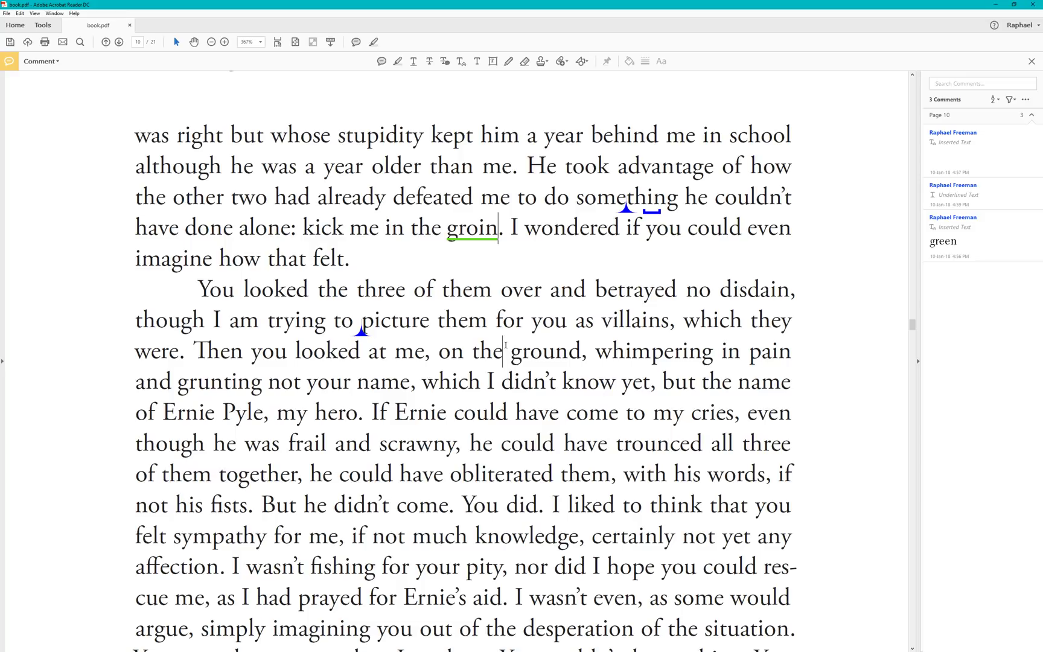
# Step: Underline the word "Angels" in the running header of page 10, leaving its note empty
pyautogui.scroll(1, 526, 338)
pyautogui.scroll(1, 527, 338)
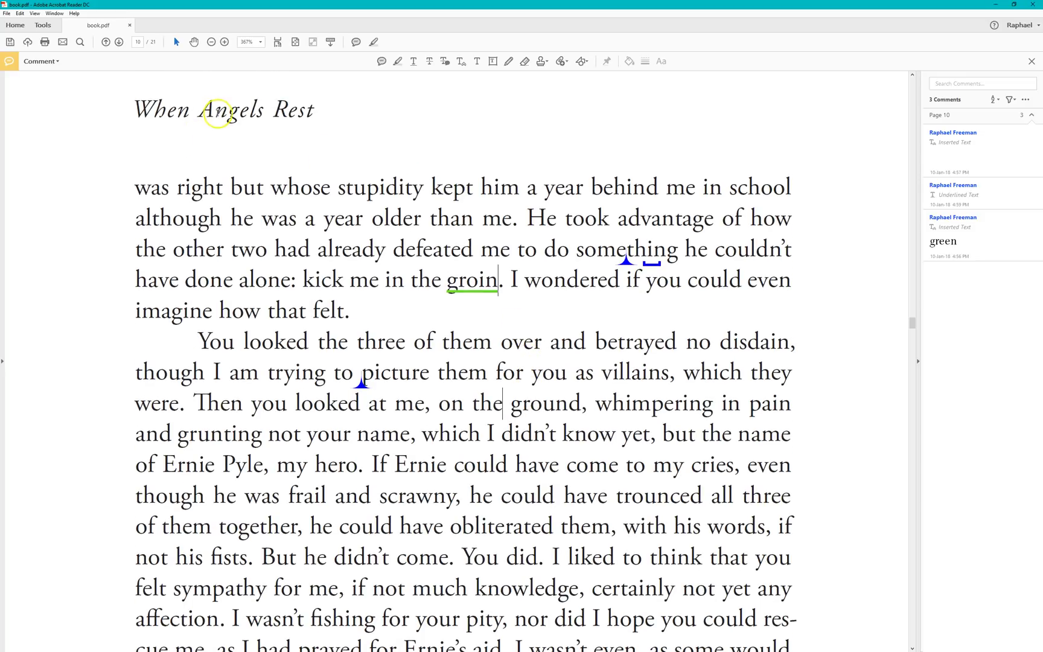
pyautogui.doubleClick(219, 112)
pyautogui.click(413, 62)
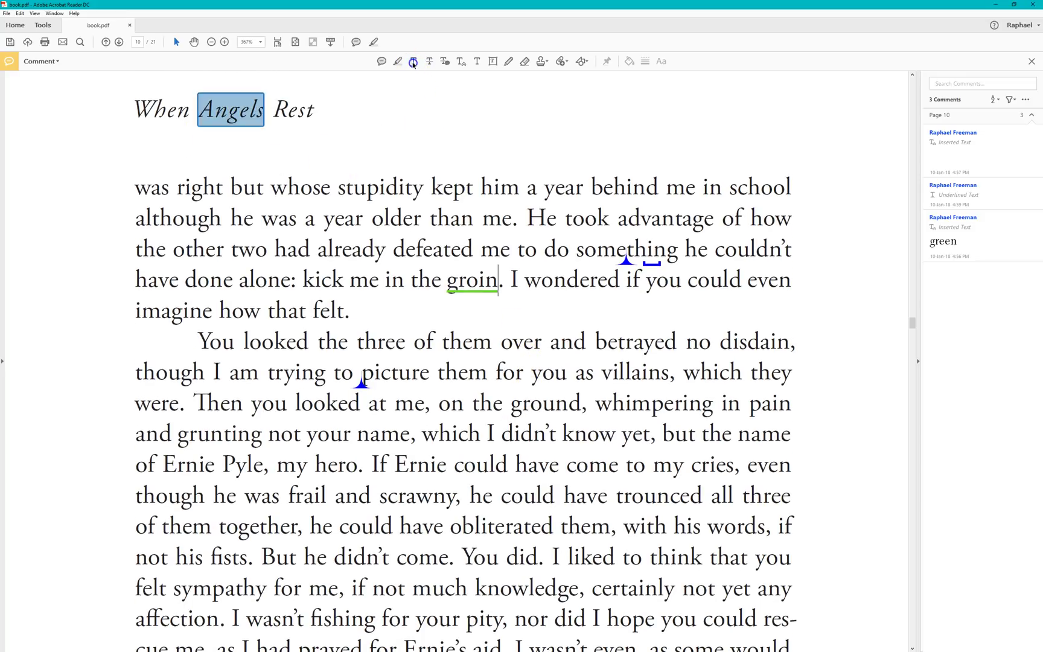
pyautogui.click(324, 138)
pyautogui.click(385, 341)
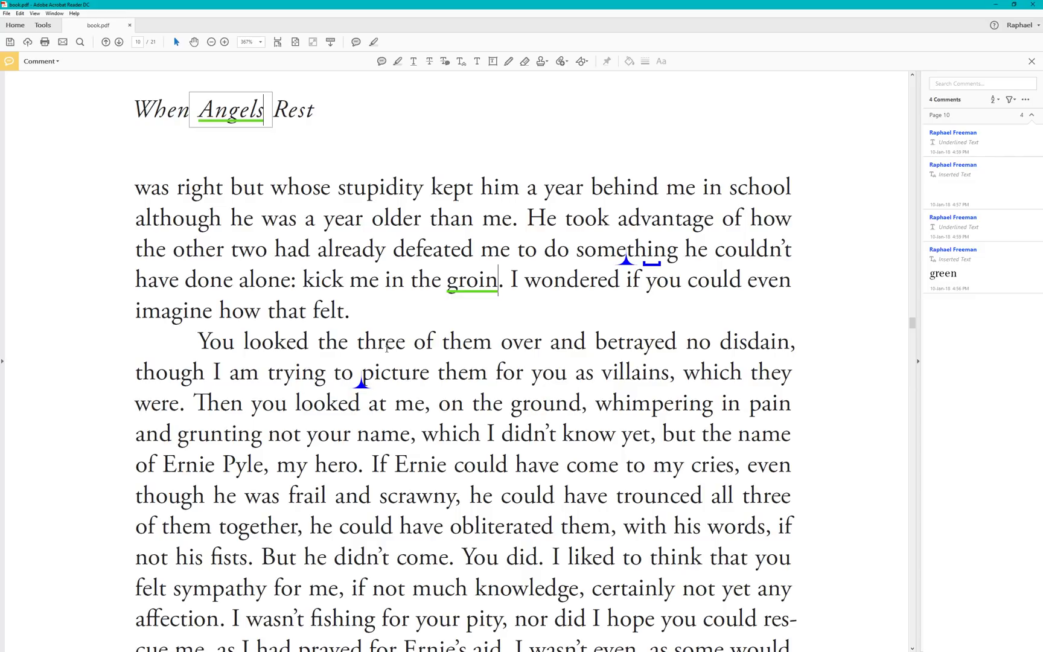
# Step: Select "villains" without its comma and add a note to the text reading "bold"
pyautogui.scroll(-1, 573, 458)
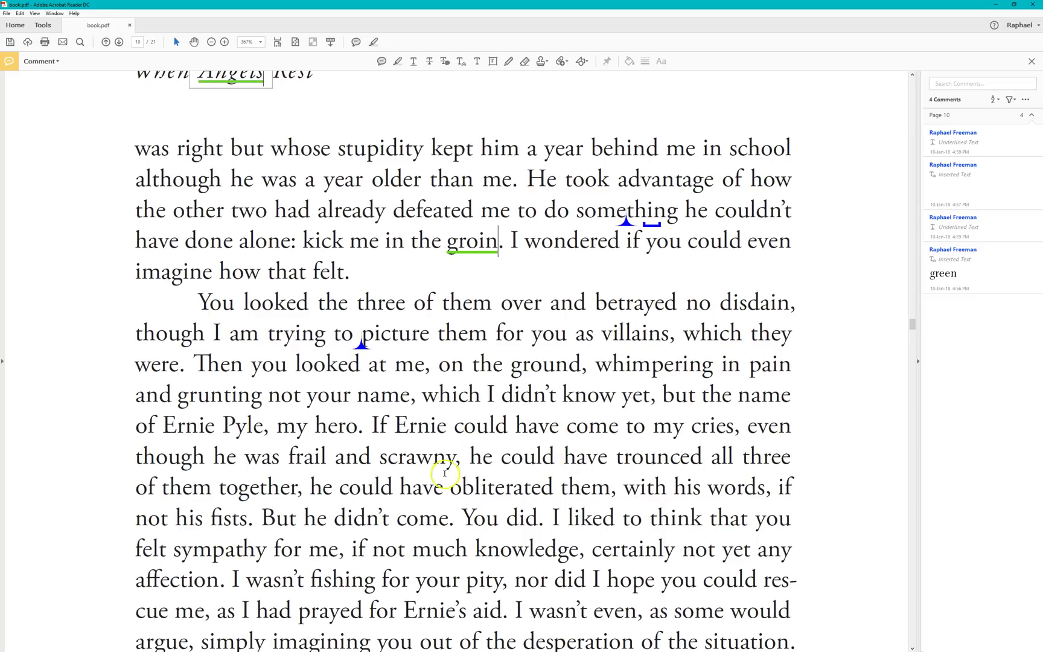
pyautogui.doubleClick(639, 335)
pyautogui.moveTo(601, 335); pyautogui.dragTo(668, 341)
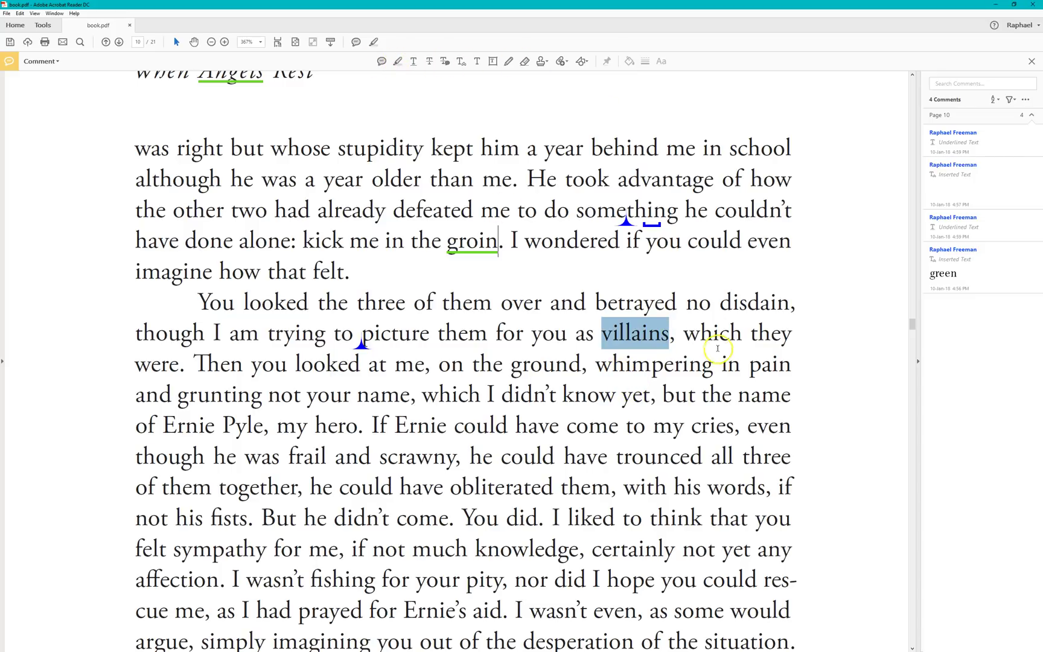
pyautogui.rightClick(635, 335)
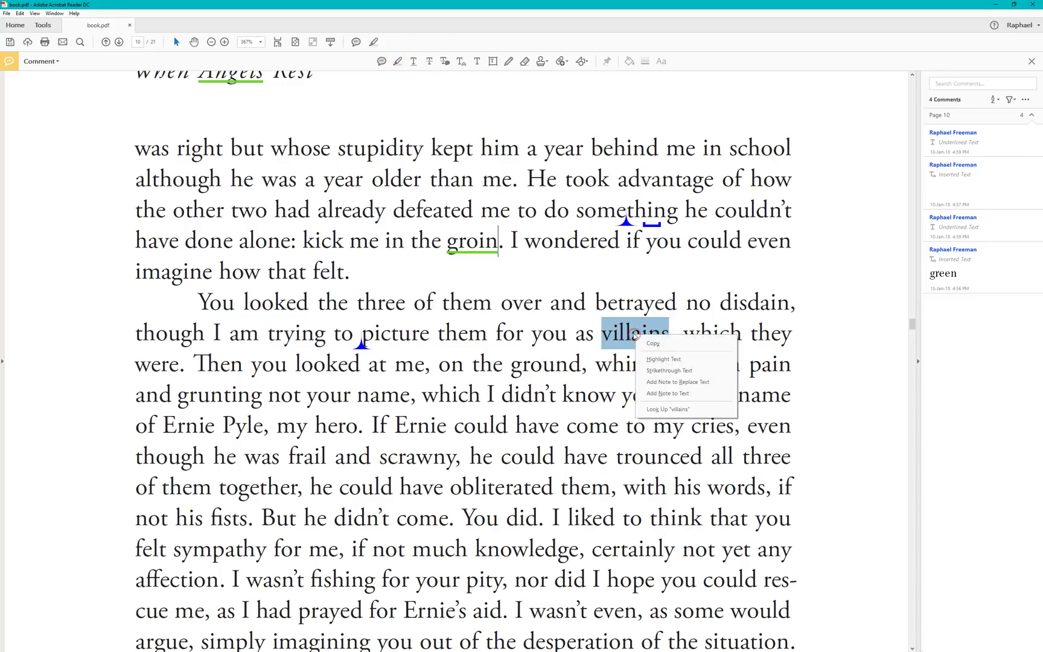
pyautogui.click(685, 396)
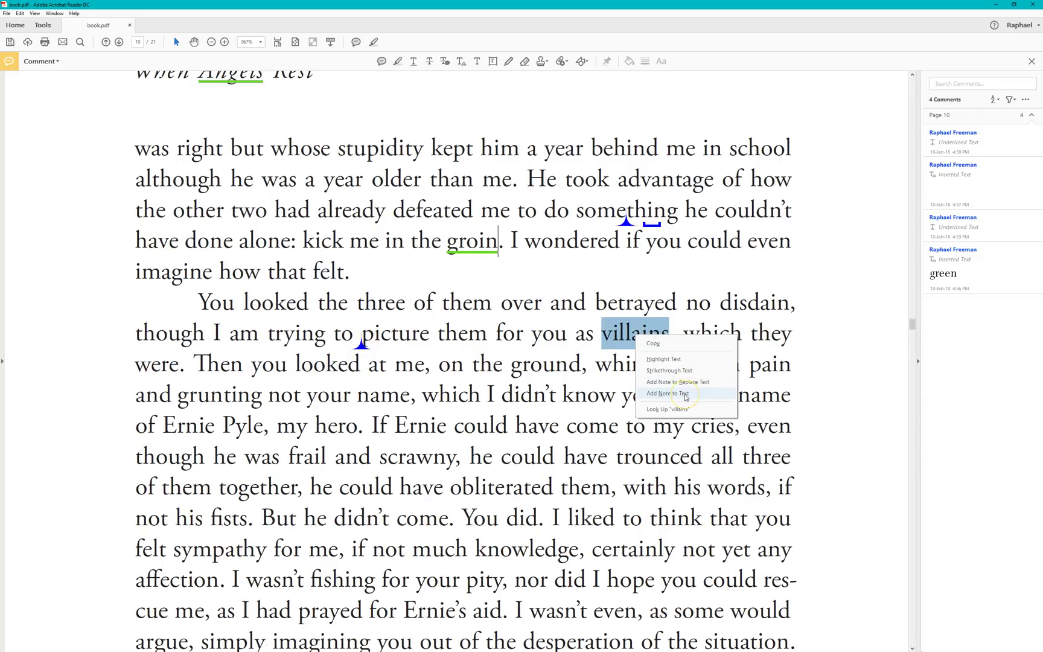
pyautogui.write('bold')
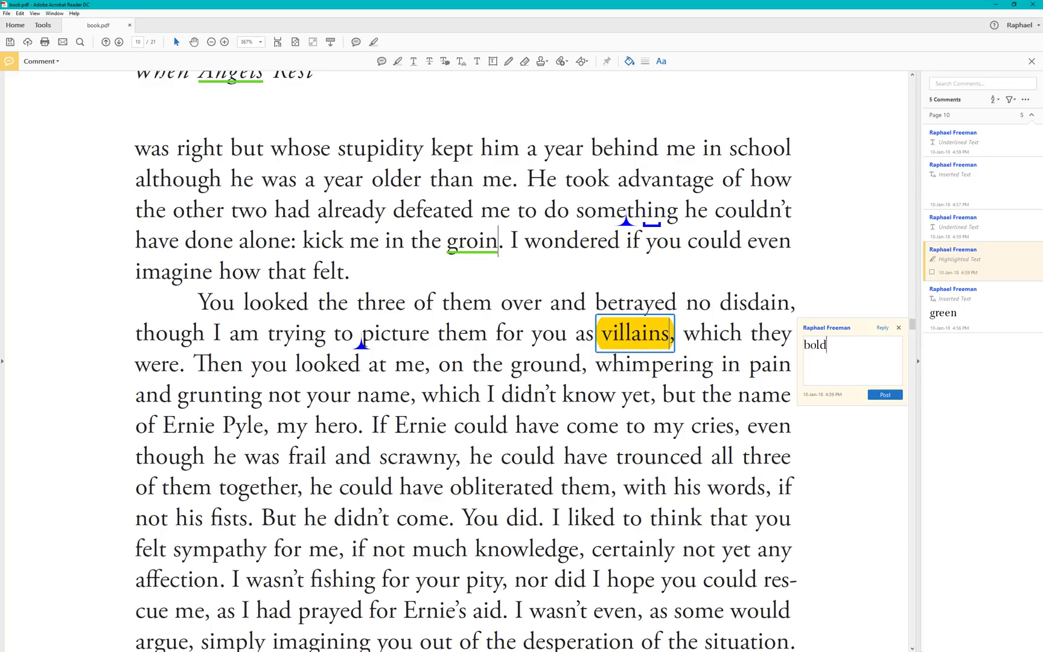
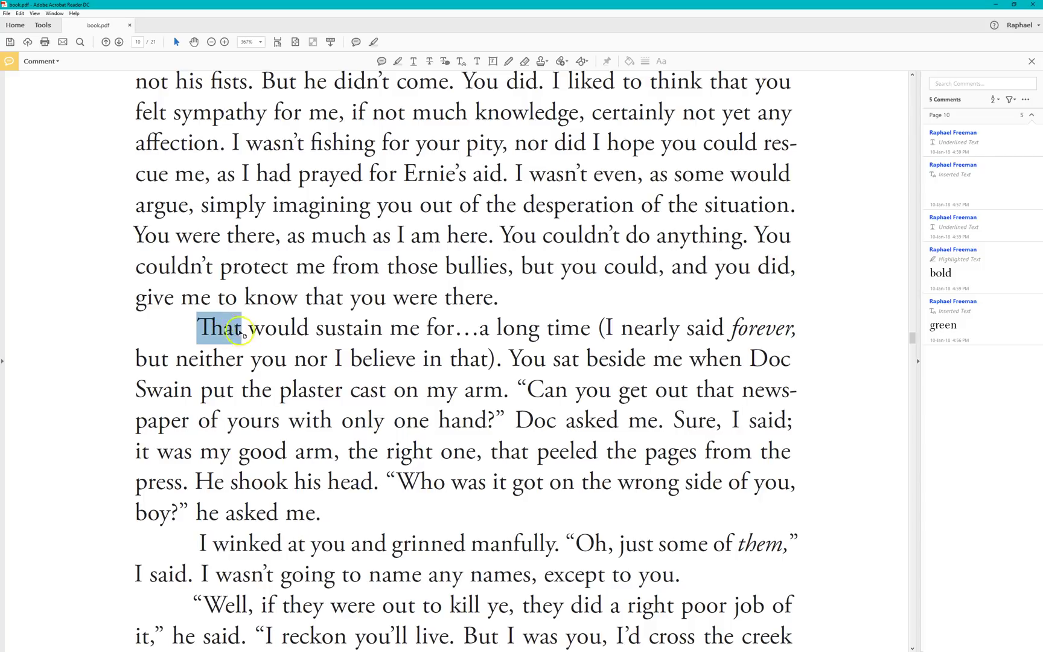
# Step: Add a note to the selected word "That" reading "make extract"
pyautogui.rightClick(219, 331)
pyautogui.click(251, 389)
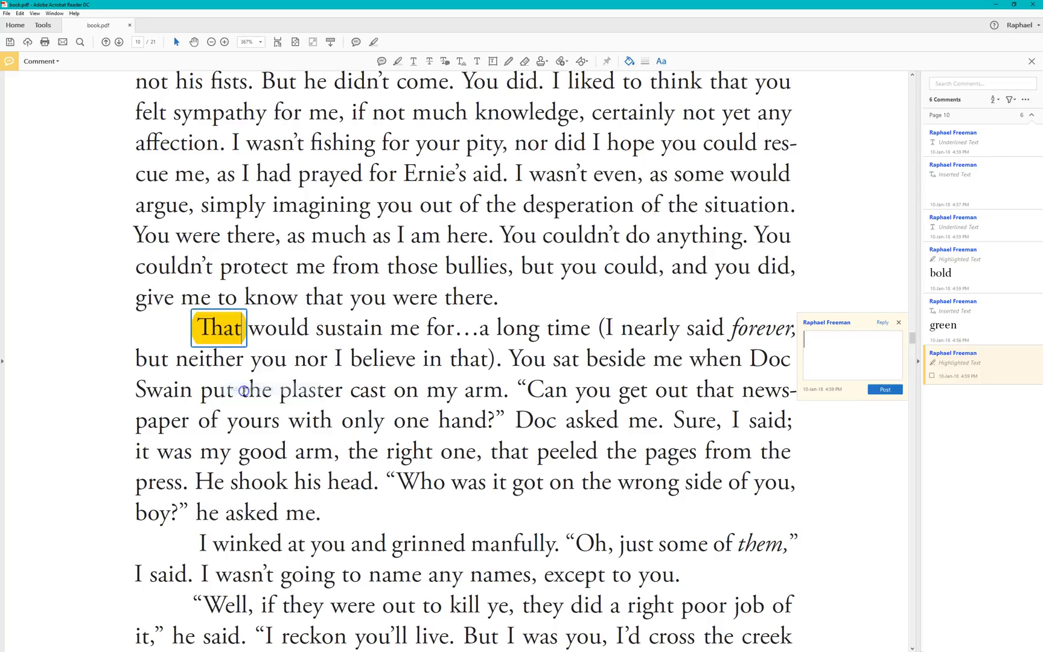
pyautogui.write('make extract')
pyautogui.click(199, 310)
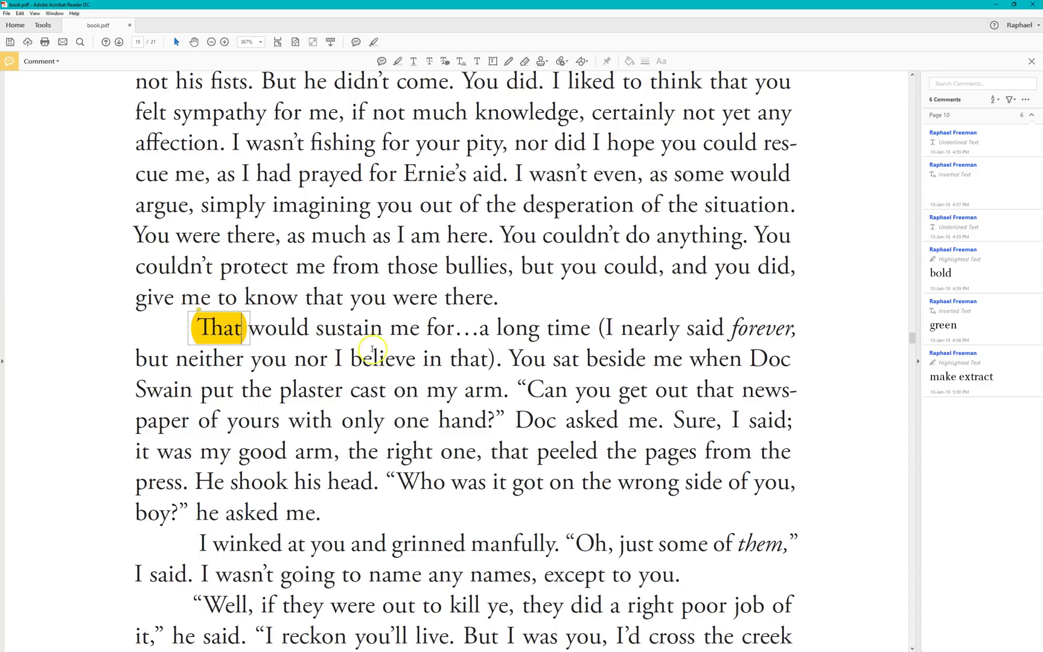
# Step: Select "I winked" and add a note to the text reading "offset this text in some exciting new way"
pyautogui.scroll(-1, 425, 369)
pyautogui.scroll(-2, 430, 398)
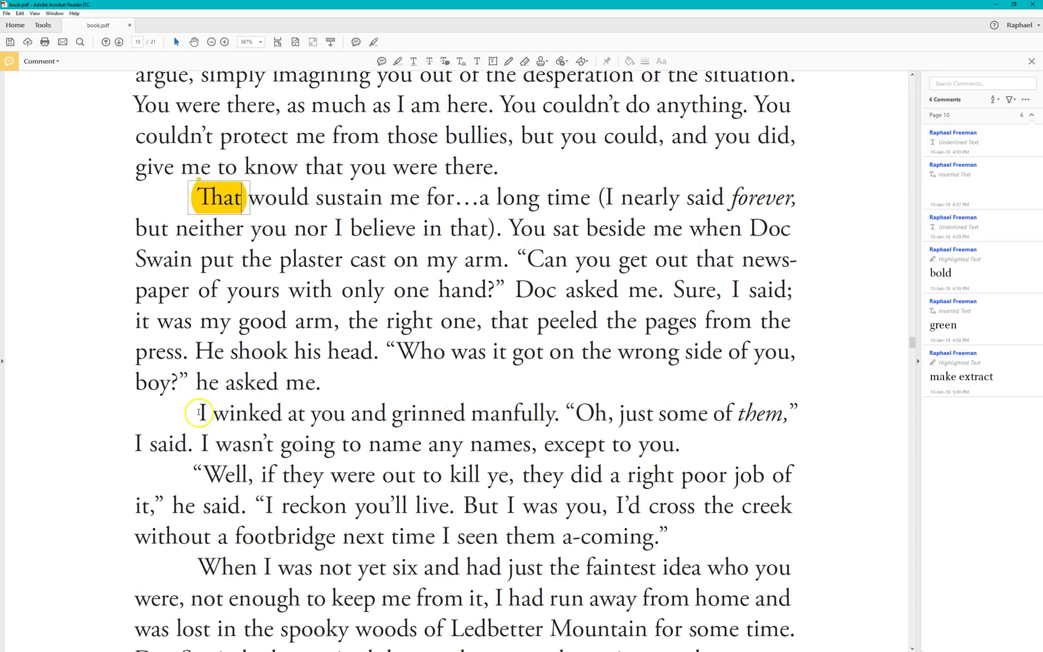
pyautogui.moveTo(199, 412); pyautogui.dragTo(281, 414)
pyautogui.rightClick(264, 416)
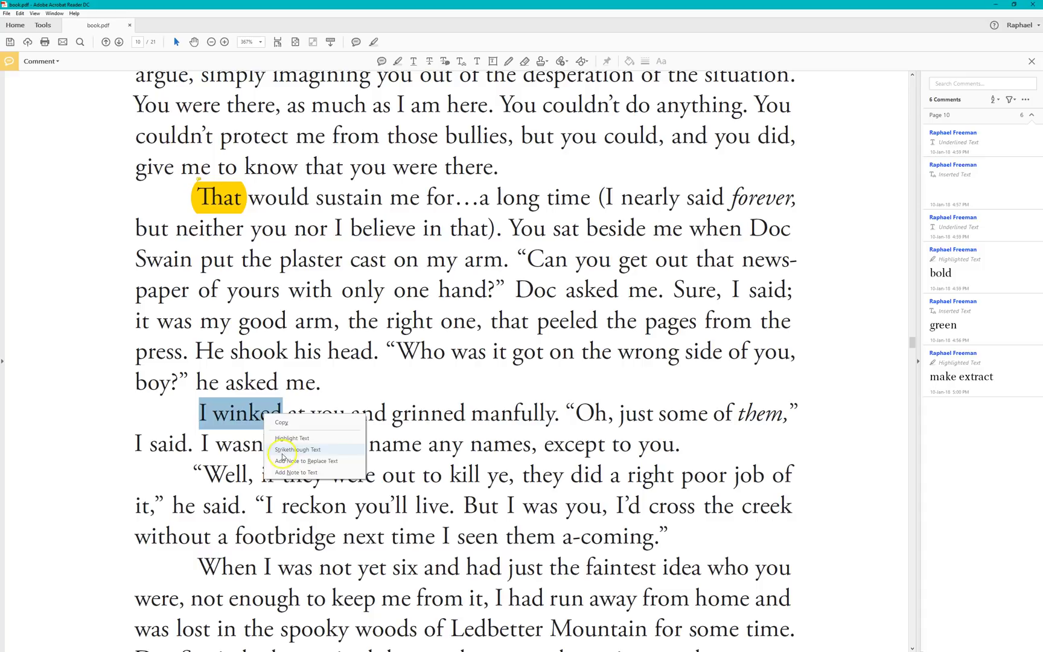
pyautogui.click(288, 472)
pyautogui.moveTo(813, 410); pyautogui.dragTo(637, 243)
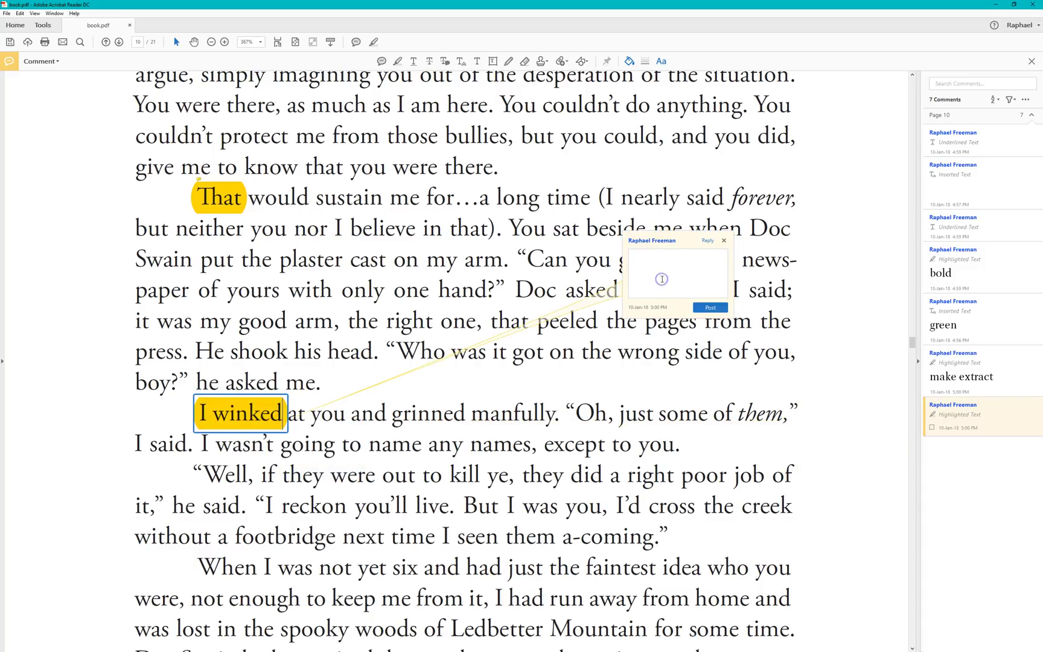
pyautogui.write('offset this text in some ')
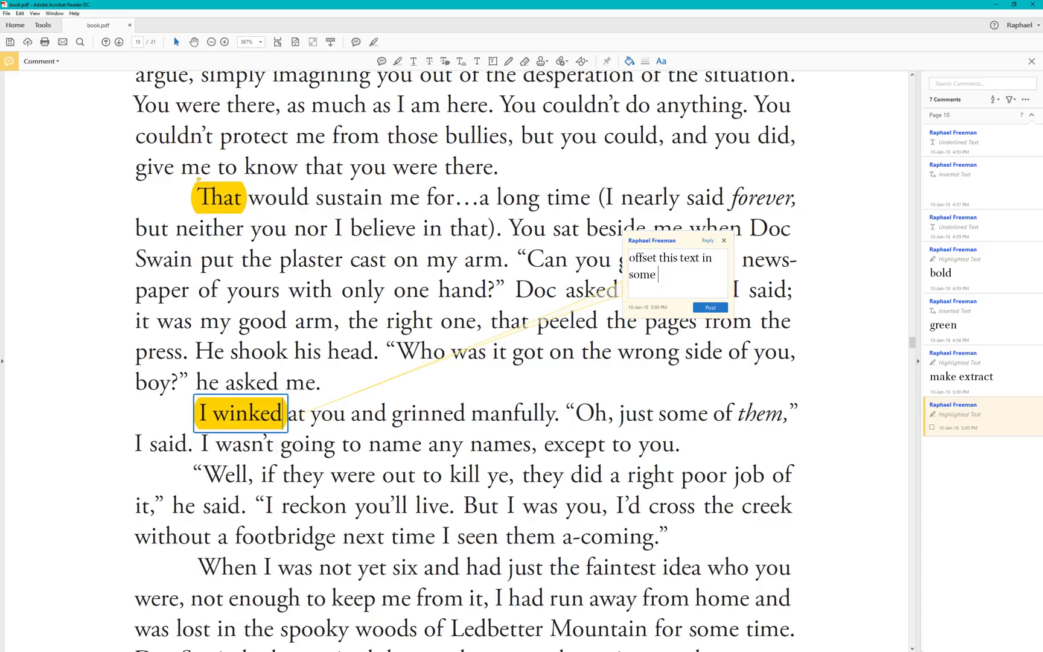
pyautogui.write('exc iting new war')
pyautogui.press('BackSpace')
pyautogui.write('y')
pyautogui.press('Escape')
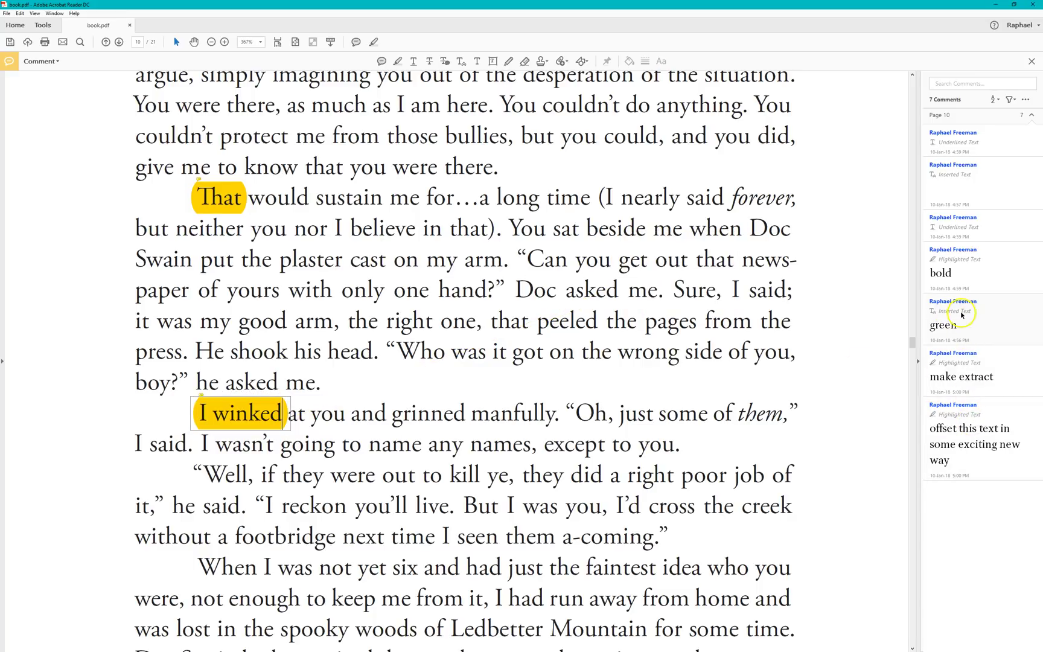
# Step: Jump from the comments list to the marked word "villains" and to "I winked", and view the latter's note
pyautogui.click(952, 265)
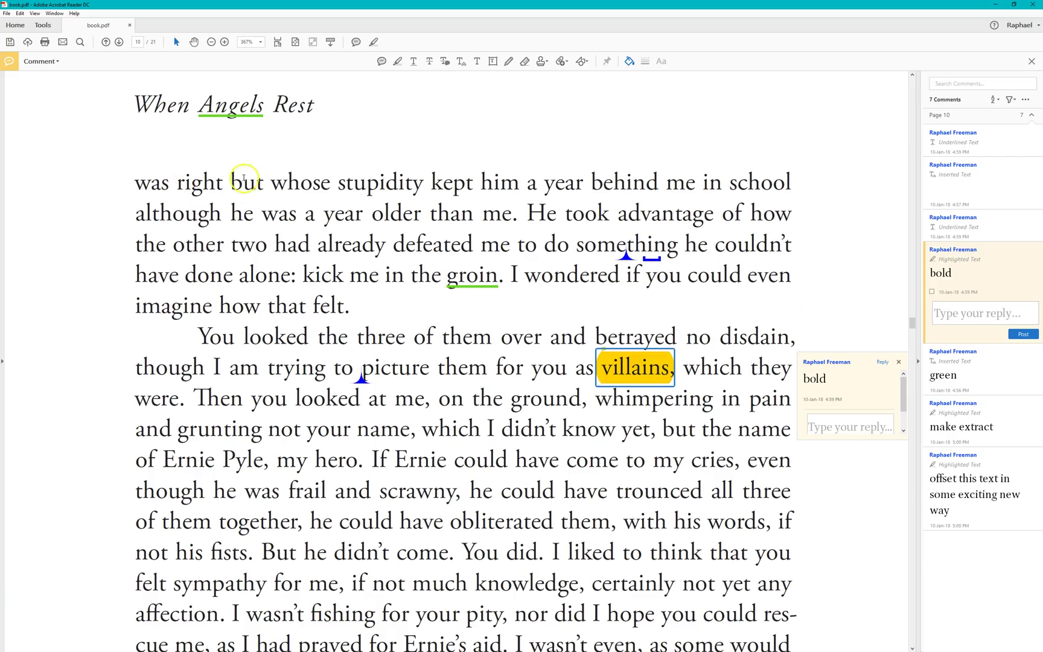
pyautogui.click(973, 466)
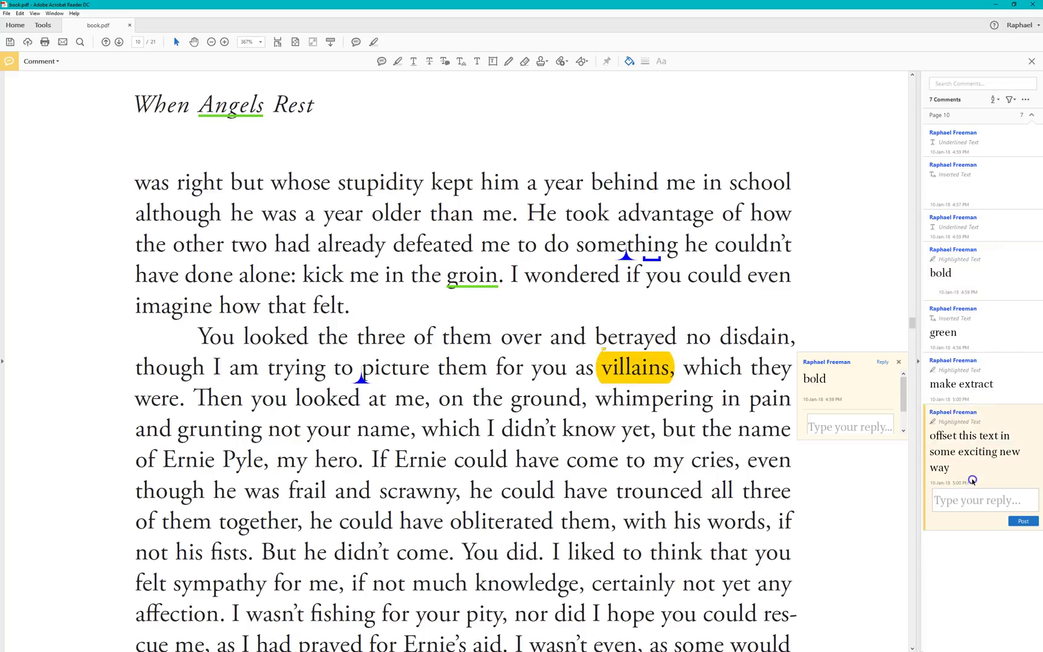
pyautogui.click(632, 450)
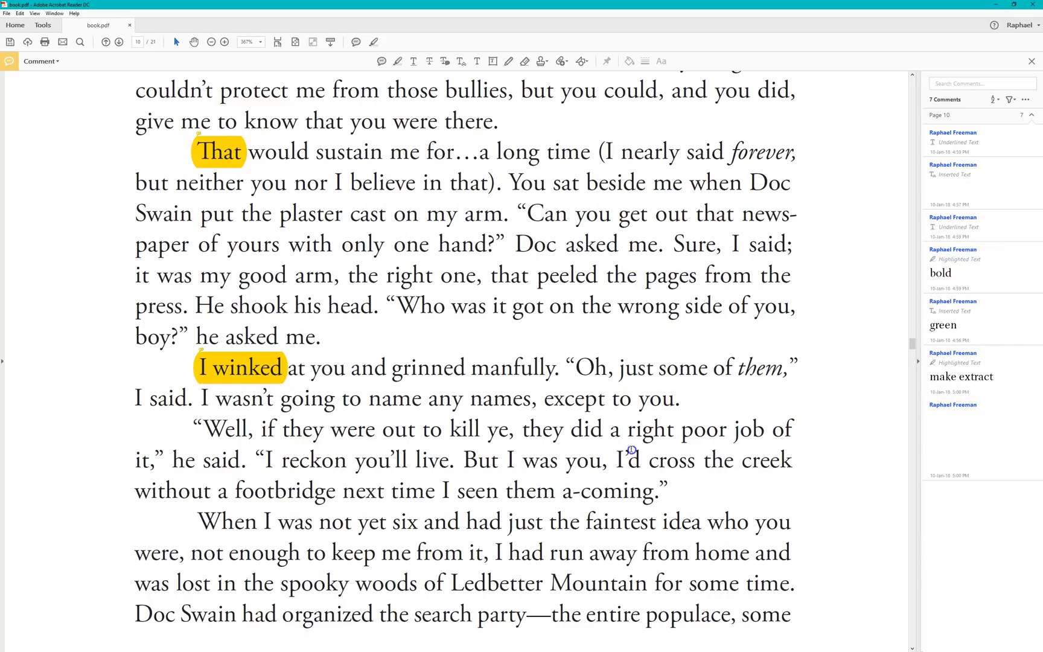
pyautogui.moveTo(245, 377)
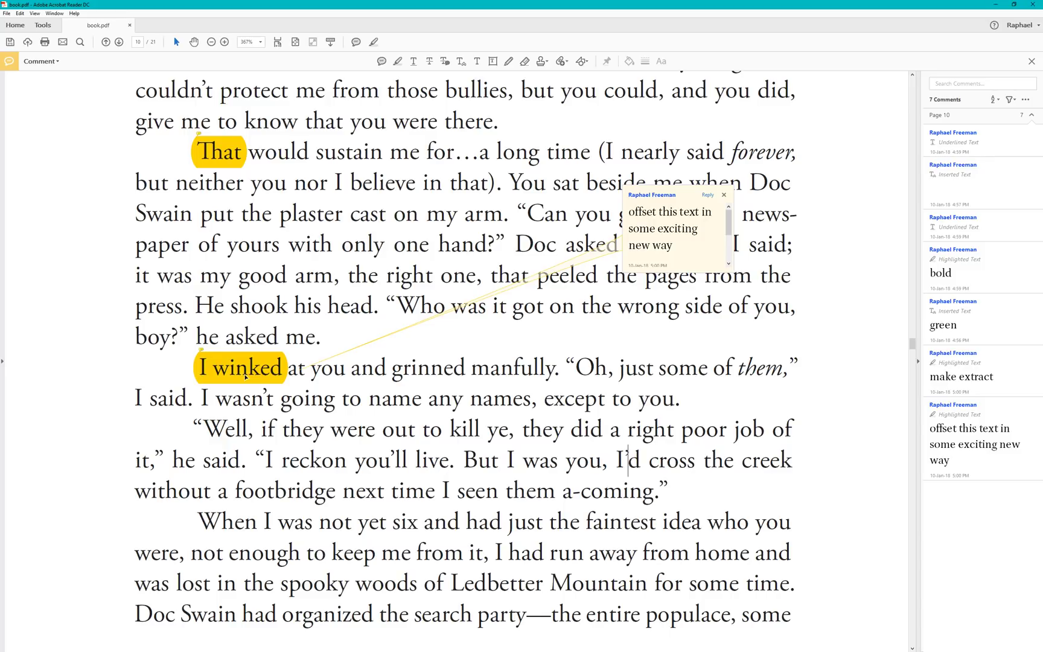
# Step: Select the comma and closing quotation mark after "them" and add a note reading "fix kerning"
pyautogui.moveTo(782, 367); pyautogui.dragTo(796, 369)
pyautogui.rightClick(796, 369)
pyautogui.click(824, 421)
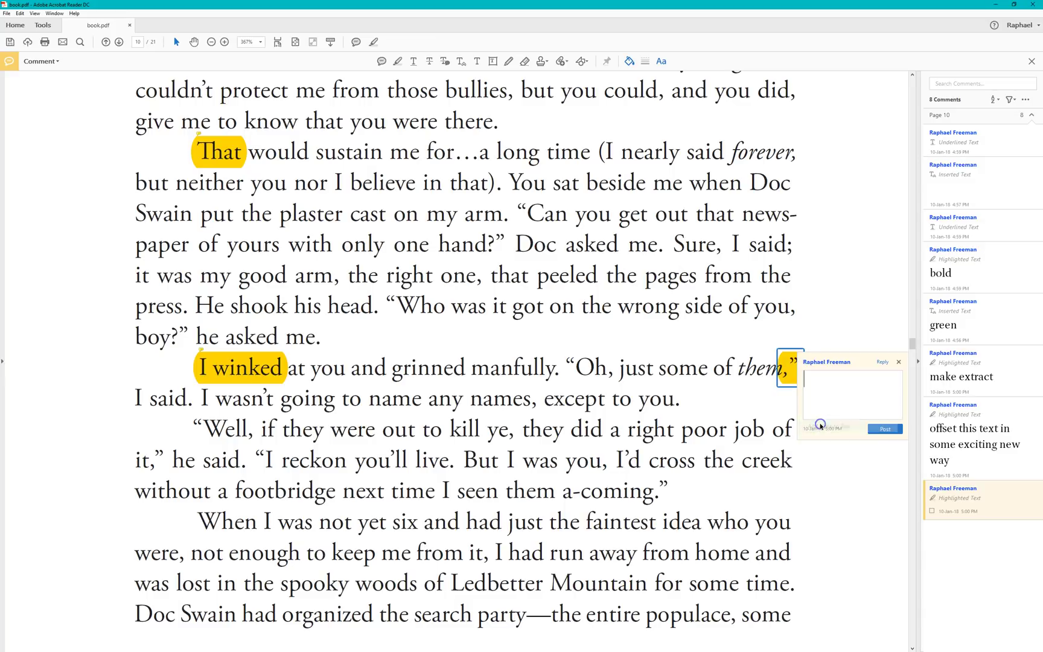
pyautogui.write('fix kerning')
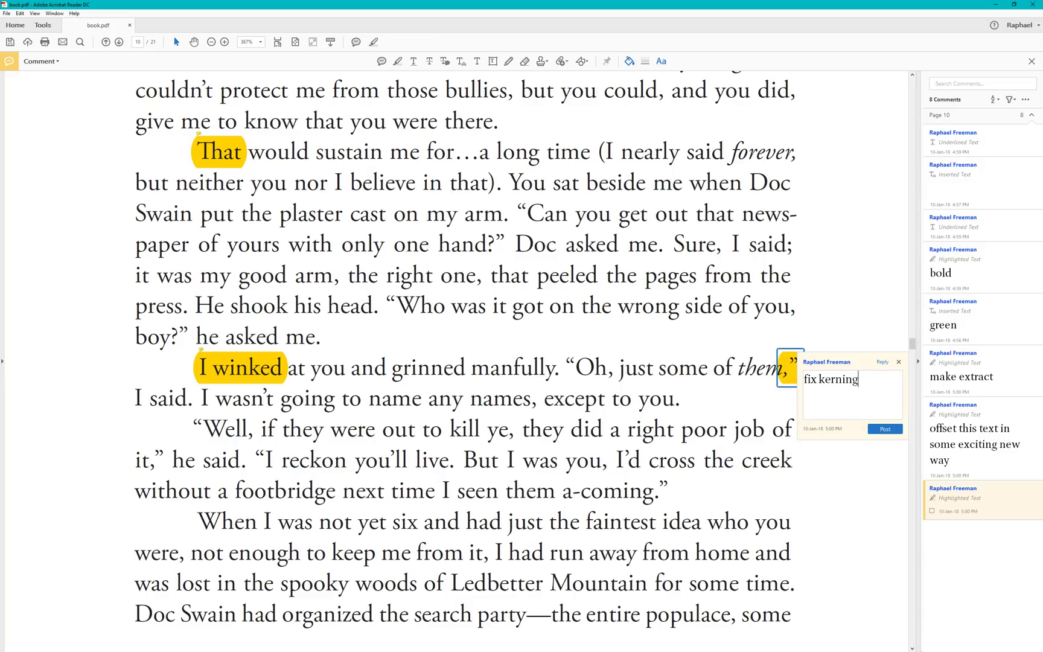
pyautogui.hotkey('ctrl', 'Return')
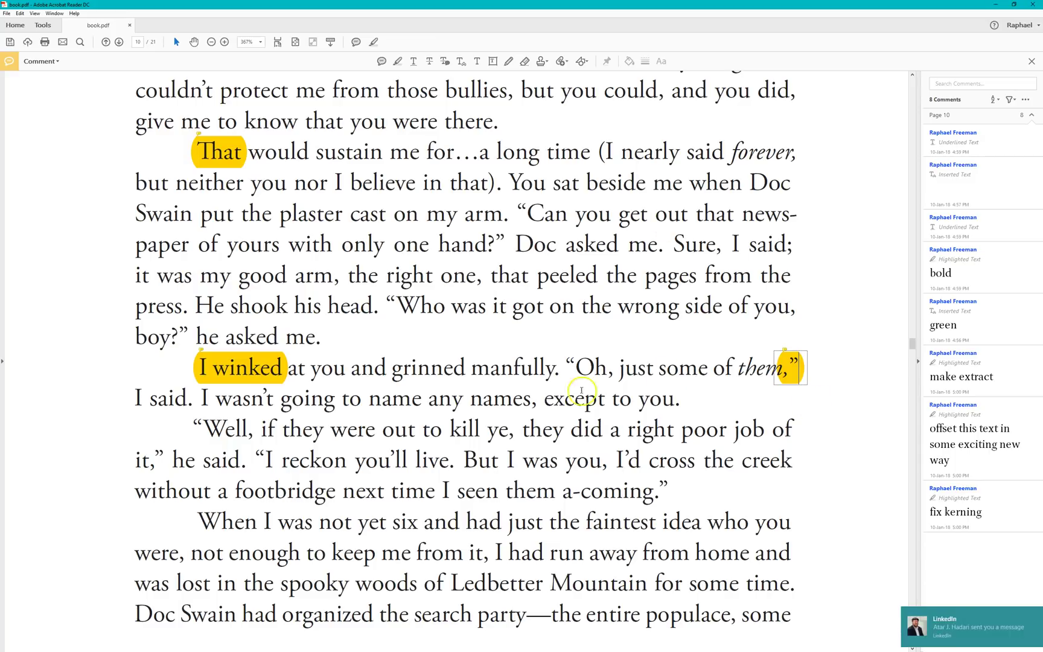
# Step: Mark the text inside the parentheses after "a long time" for replacement with "I might have said forever, but I didn't."
pyautogui.scroll(1, 516, 377)
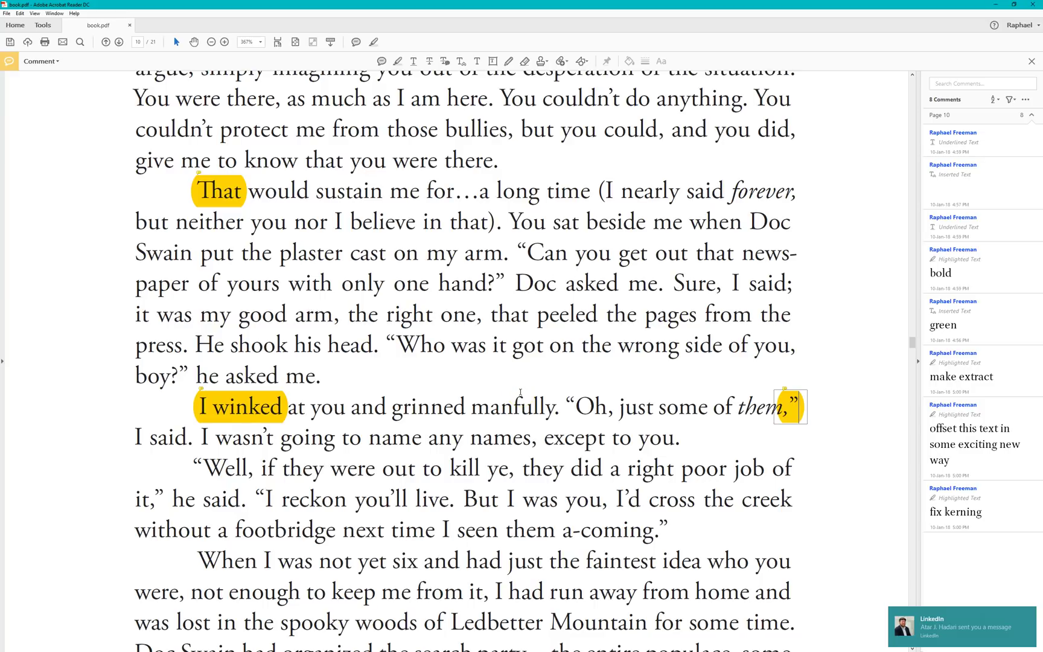
pyautogui.scroll(1, 520, 393)
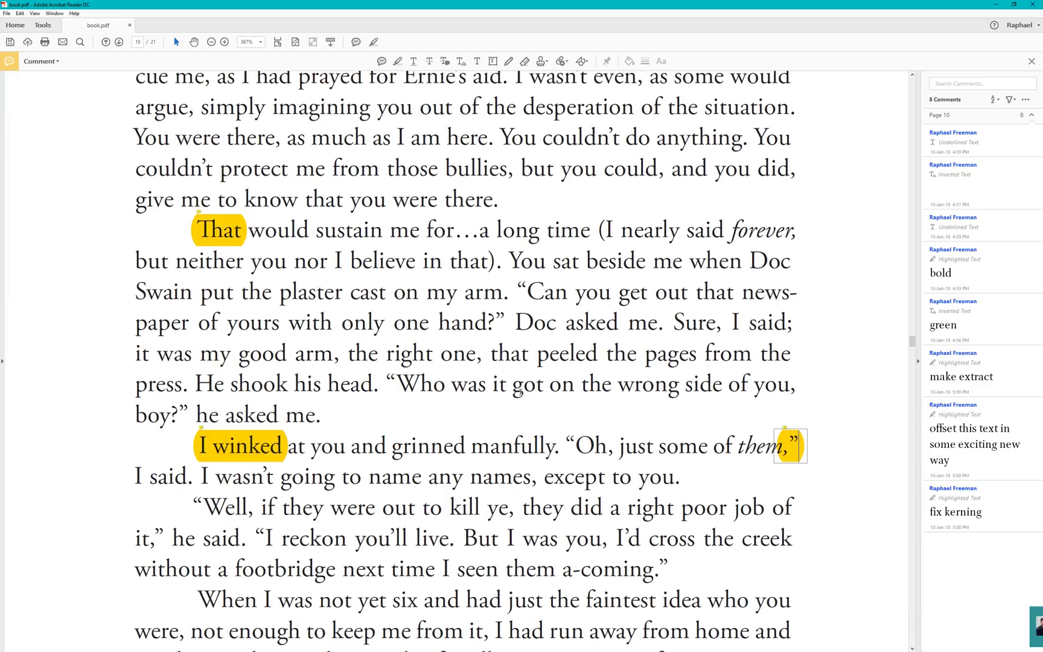
pyautogui.click(462, 395)
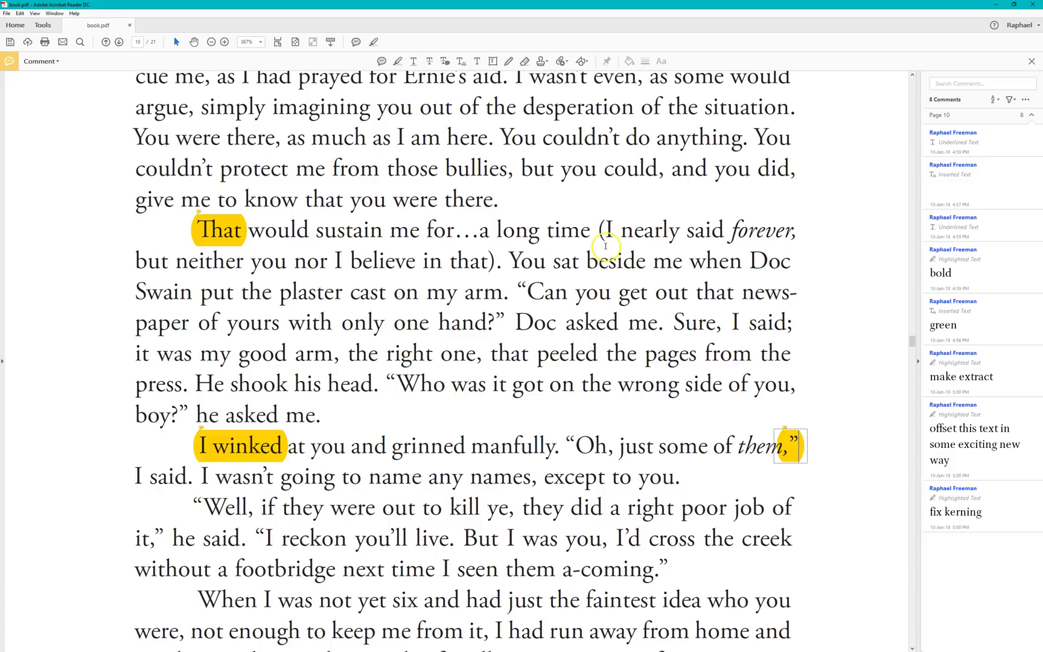
pyautogui.moveTo(605, 229); pyautogui.dragTo(487, 256)
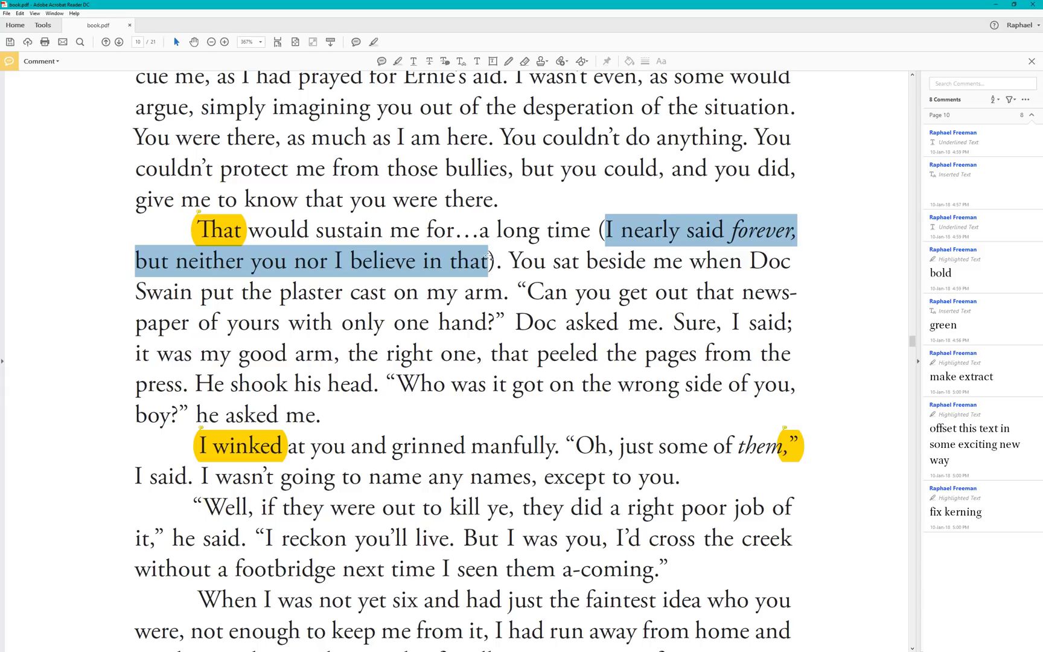
pyautogui.write("I might have said forever, but I didn't.")
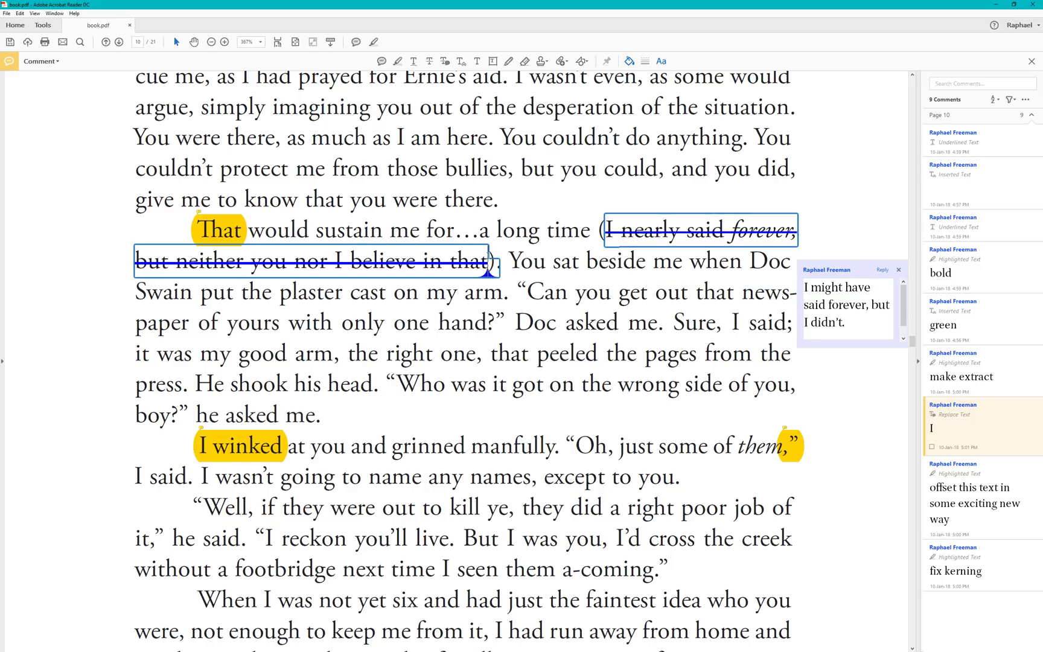
# Step: Italicize the word "forever" in the replacement note
pyautogui.doubleClick(830, 305)
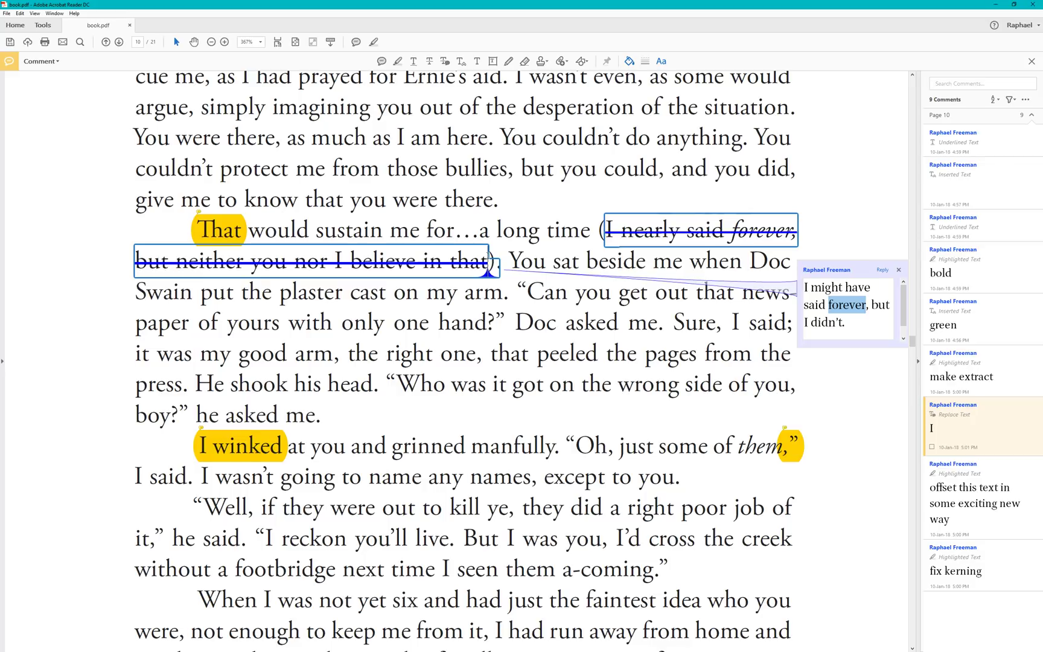
pyautogui.hotkey('ctrl', 'i')
pyautogui.hotkey('ctrl', 'End')
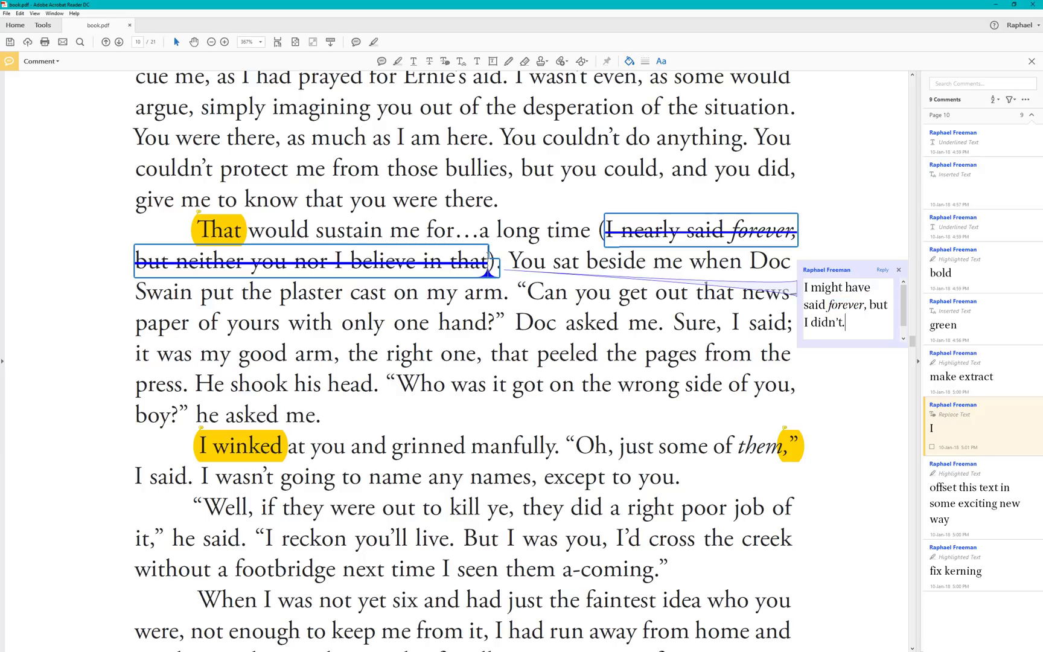
# Step: Try bold and italic formatting on the word "might" in the replacement note
pyautogui.press('Left')
pyautogui.press('Left')
pyautogui.press('Left')
pyautogui.hotkey('ctrl', 'shift', 'Right')
pyautogui.hotkey('ctrl', 'b')
pyautogui.hotkey('ctrl', 'i')
pyautogui.hotkey('ctrl', 'z')
pyautogui.hotkey('ctrl', 'z')
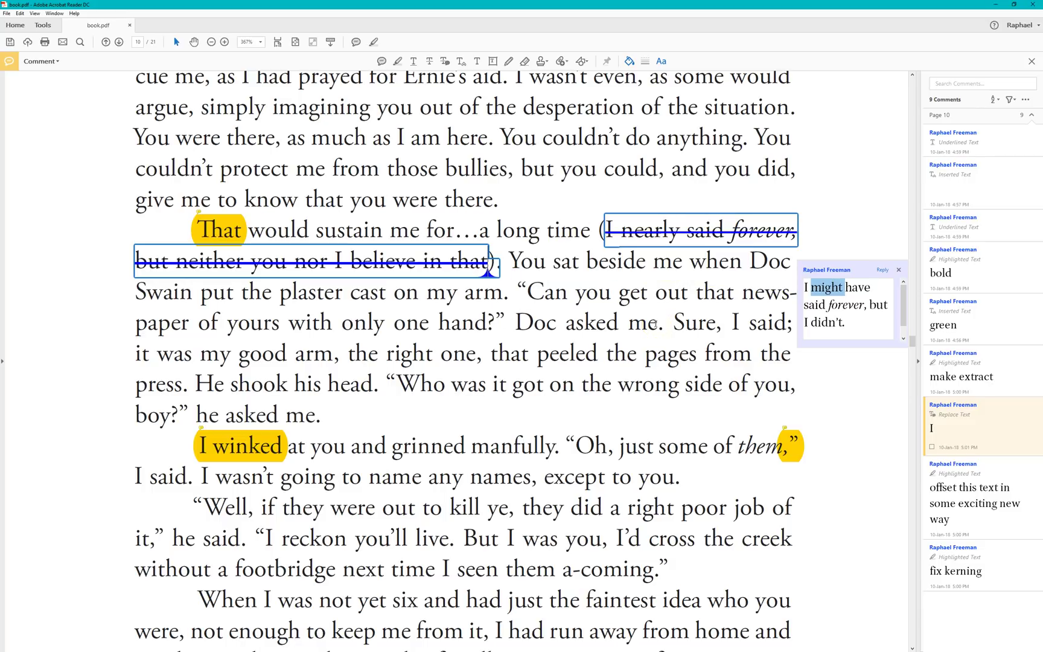
# Step: Close the replacement note and place a sticky note in the page's left margin beside the first line, reading "make this page blue"
pyautogui.click(674, 342)
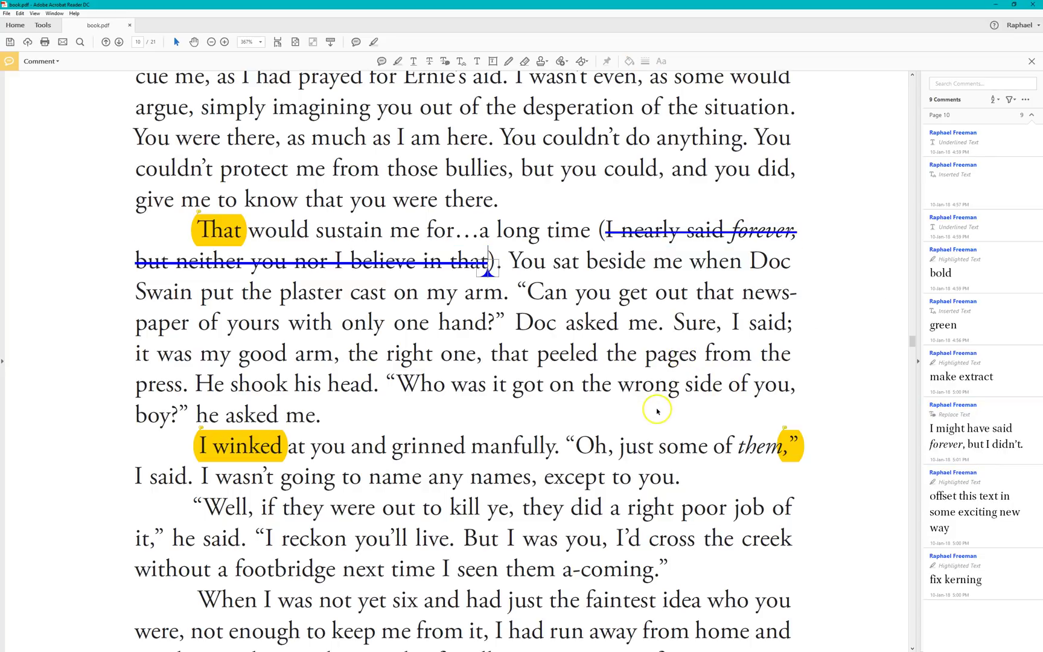
pyautogui.scroll(5, 657, 411)
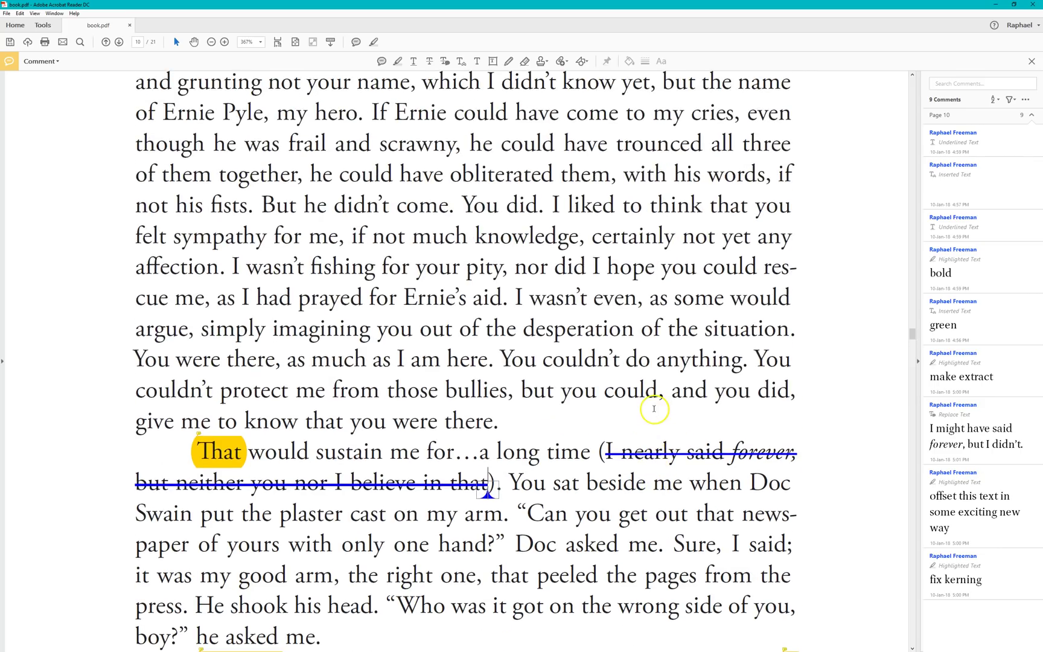
pyautogui.scroll(3, 653, 409)
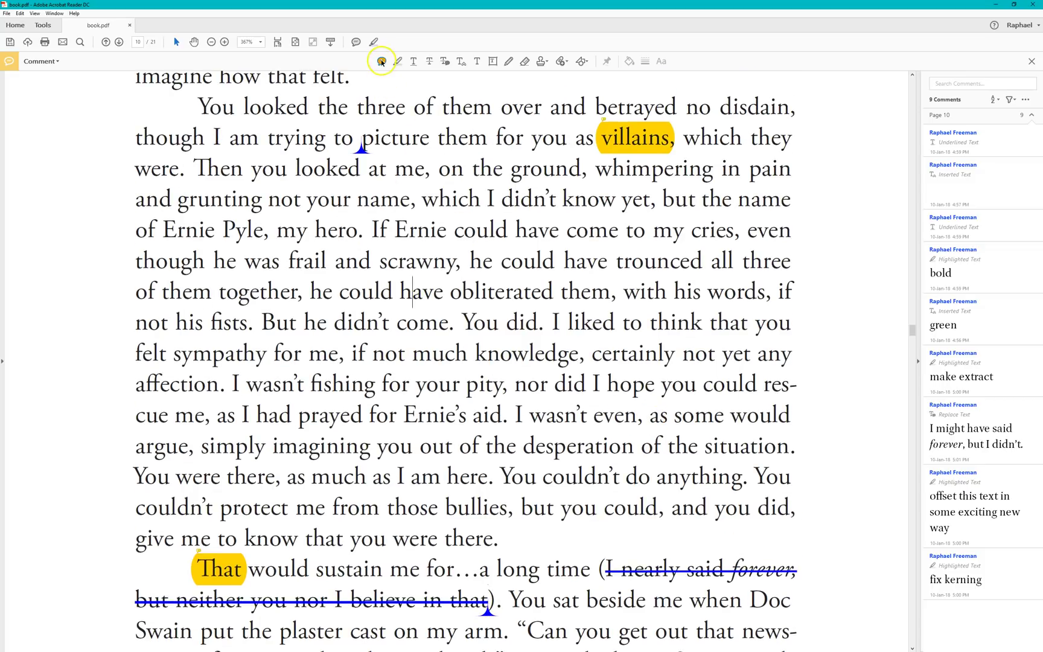
pyautogui.keyDown('ctrl'); pyautogui.scroll(-4, 418, 313); pyautogui.keyUp('ctrl')
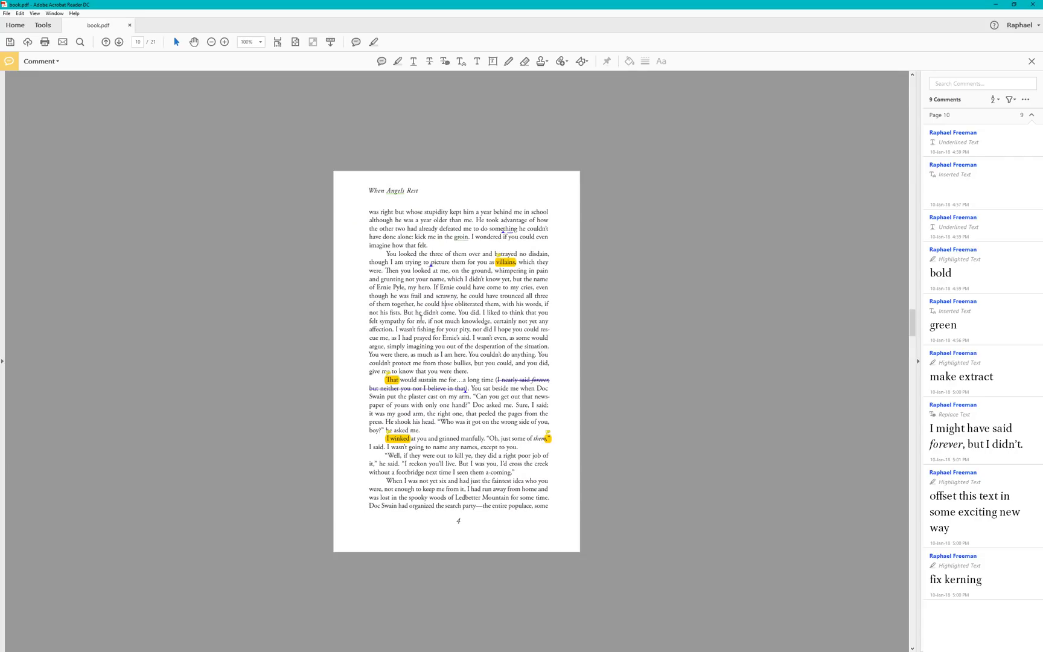
pyautogui.click(382, 61)
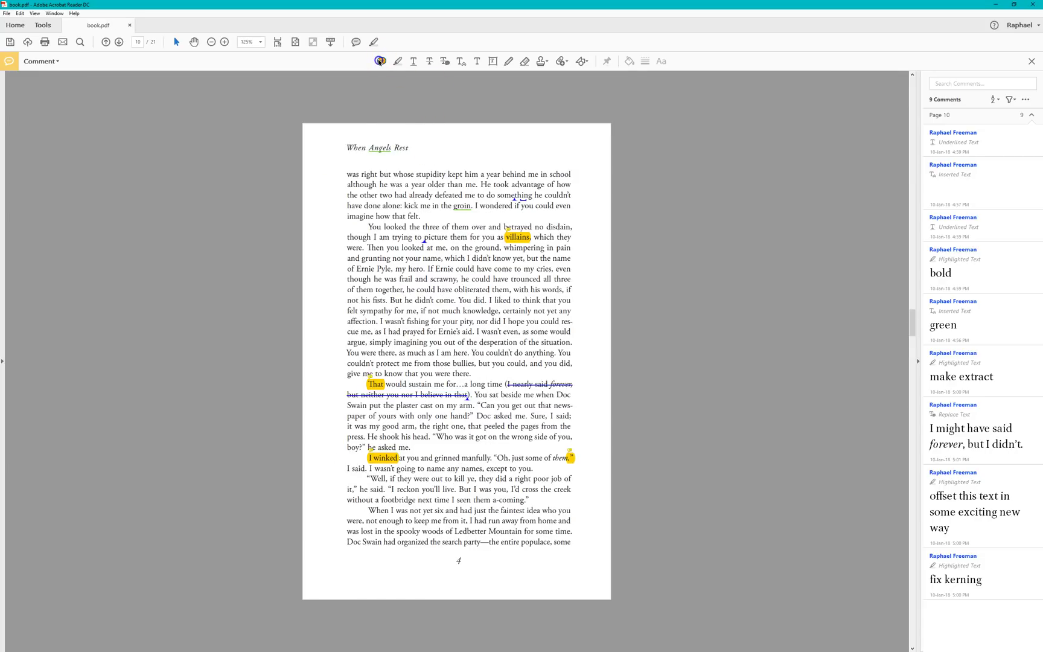
pyautogui.click(321, 169)
pyautogui.write('mak')
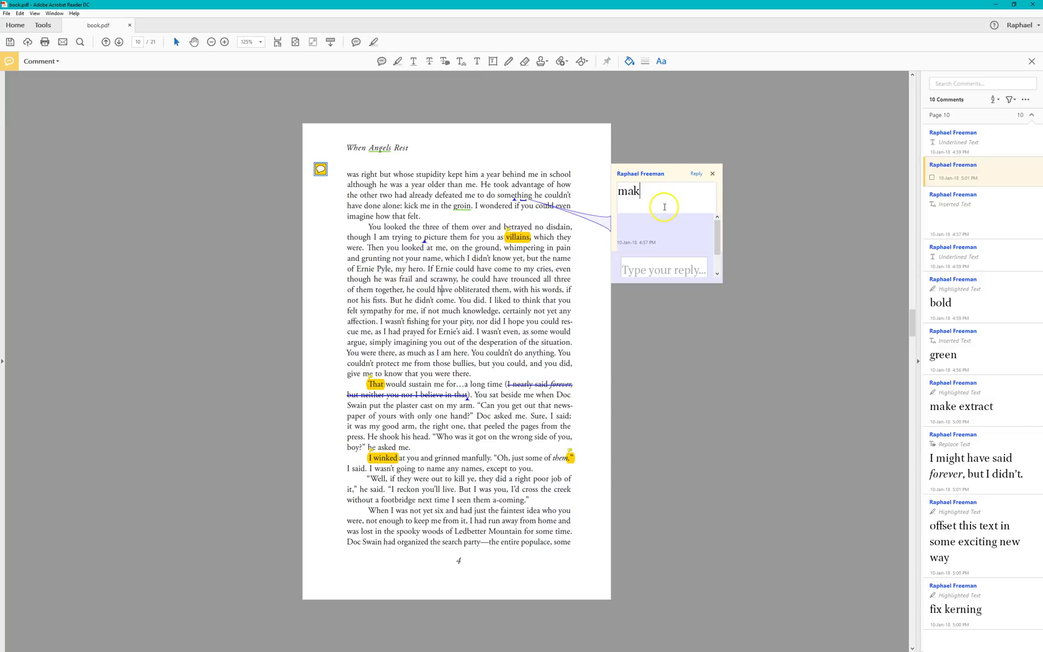
pyautogui.write('e this page blue')
pyautogui.press('Escape')
pyautogui.click(319, 170)
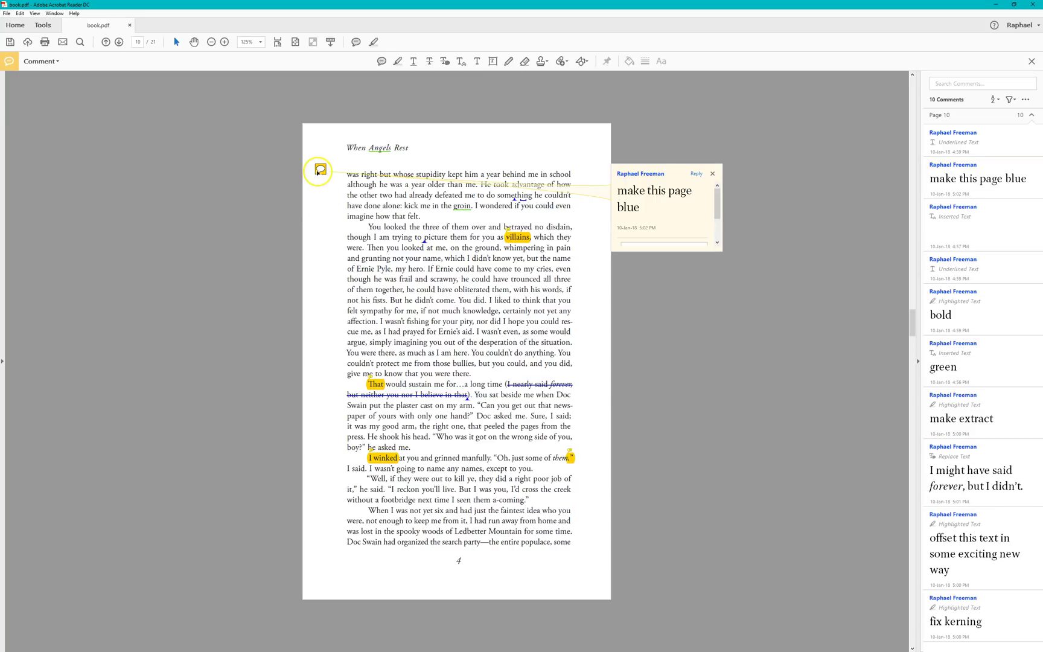
# Step: Place a sticky note on the "u" of "much" in "if not much knowledge", reading "mean"
pyautogui.click(443, 284)
pyautogui.scroll(8, 443, 284)
pyautogui.scroll(-3, 451, 336)
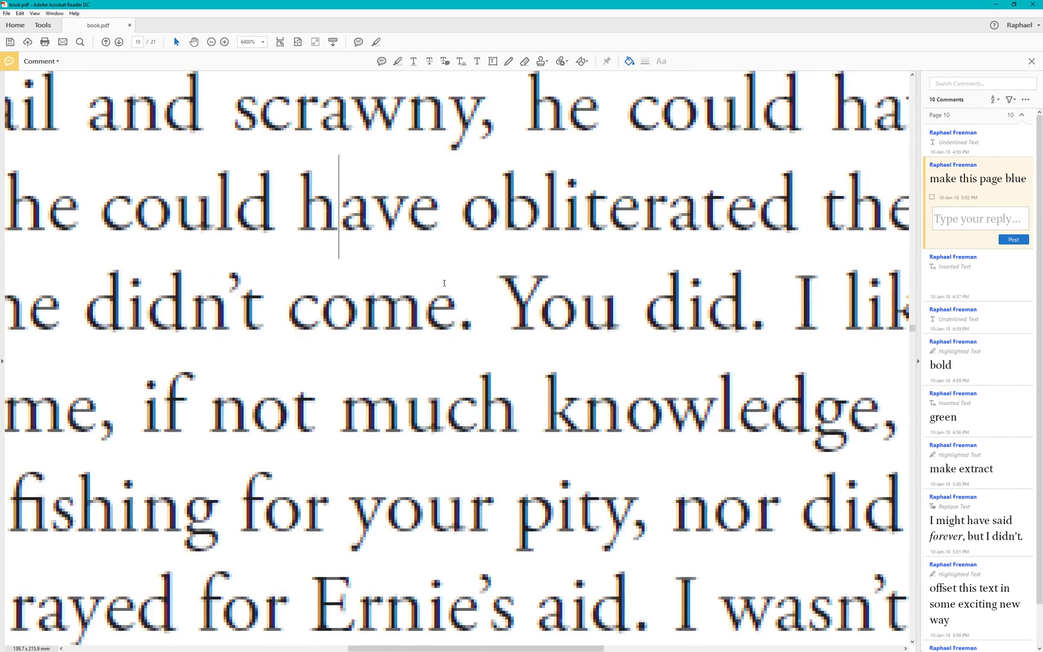
pyautogui.click(381, 61)
pyautogui.click(429, 403)
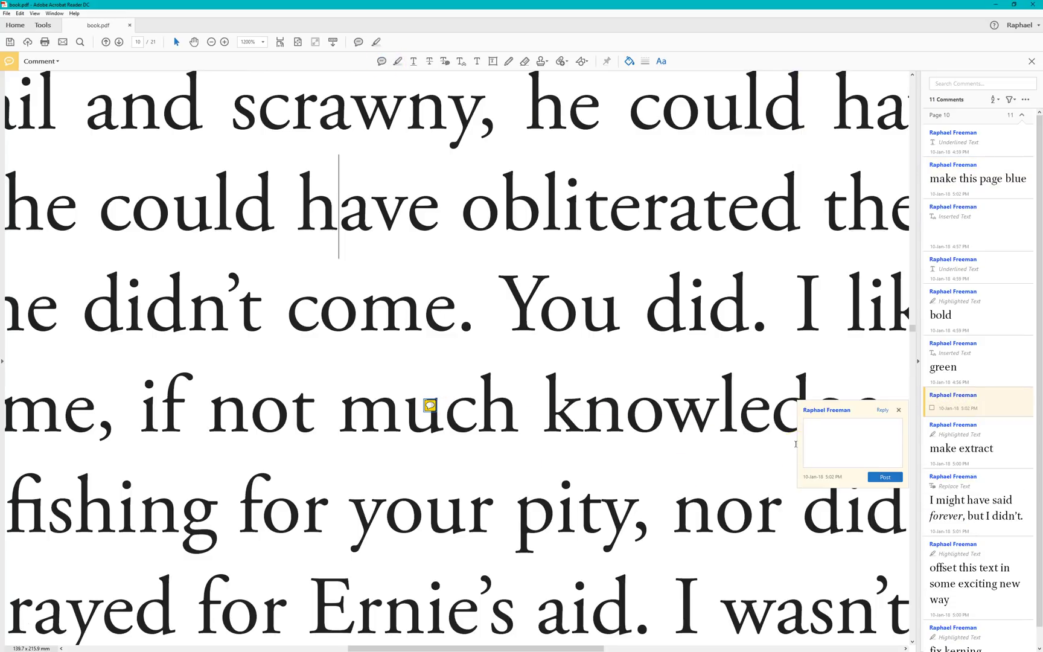
pyautogui.write('mean')
pyautogui.hotkey('ctrl', 'Return')
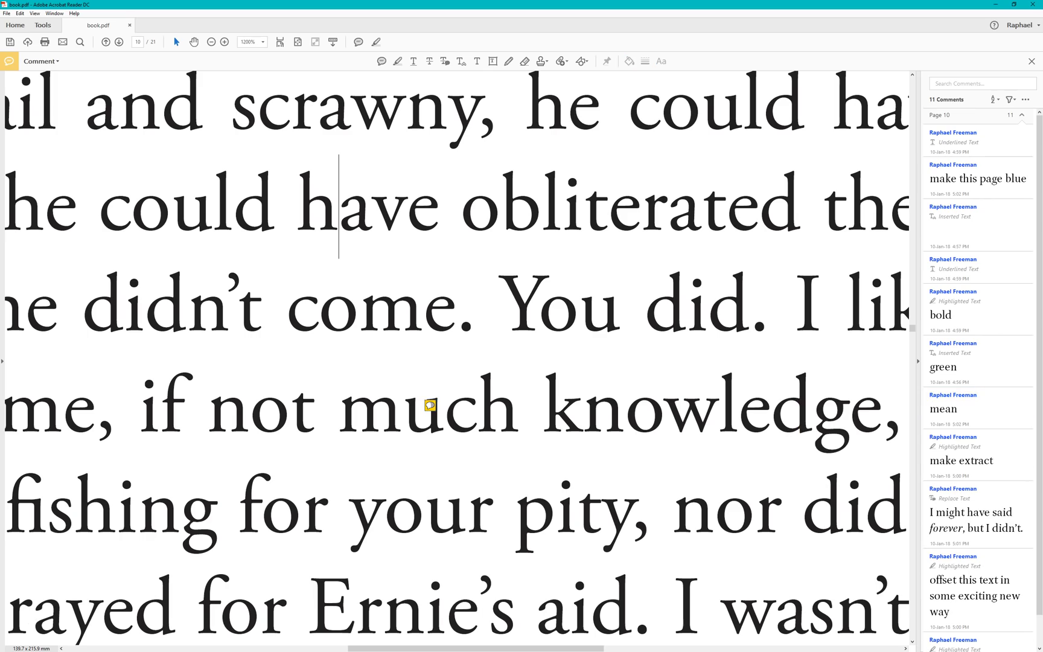
pyautogui.keyDown('ctrl'); pyautogui.scroll(-2, 504, 426); pyautogui.keyUp('ctrl')
pyautogui.keyDown('ctrl'); pyautogui.scroll(-3, 505, 426); pyautogui.keyUp('ctrl')
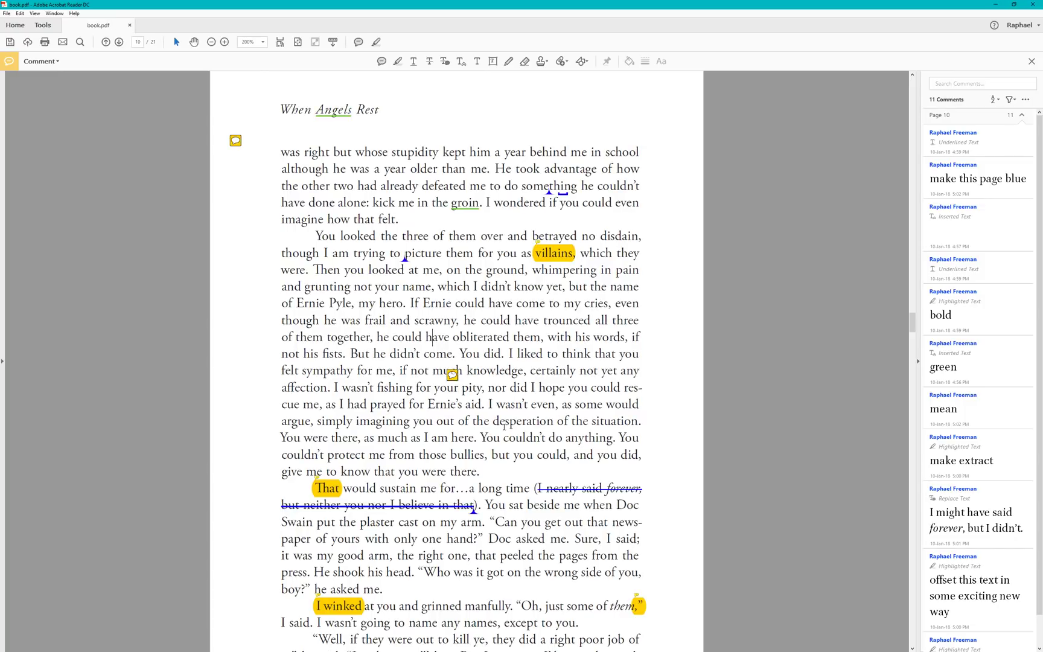
pyautogui.scroll(-2, 504, 425)
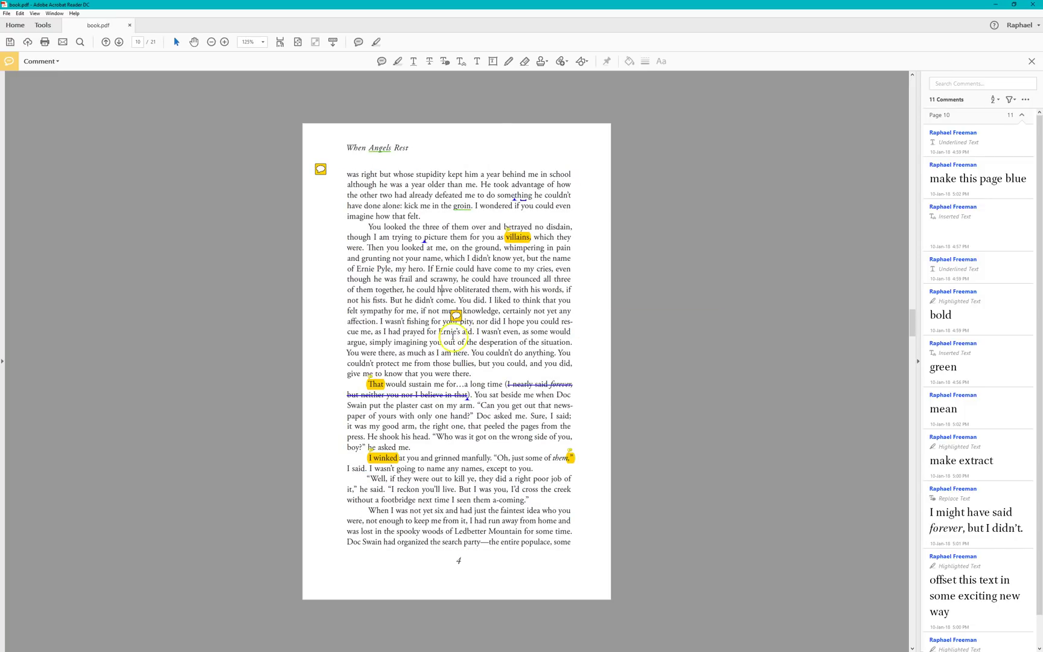
pyautogui.keyDown('ctrl'); pyautogui.scroll(1, 459, 338); pyautogui.keyUp('ctrl')
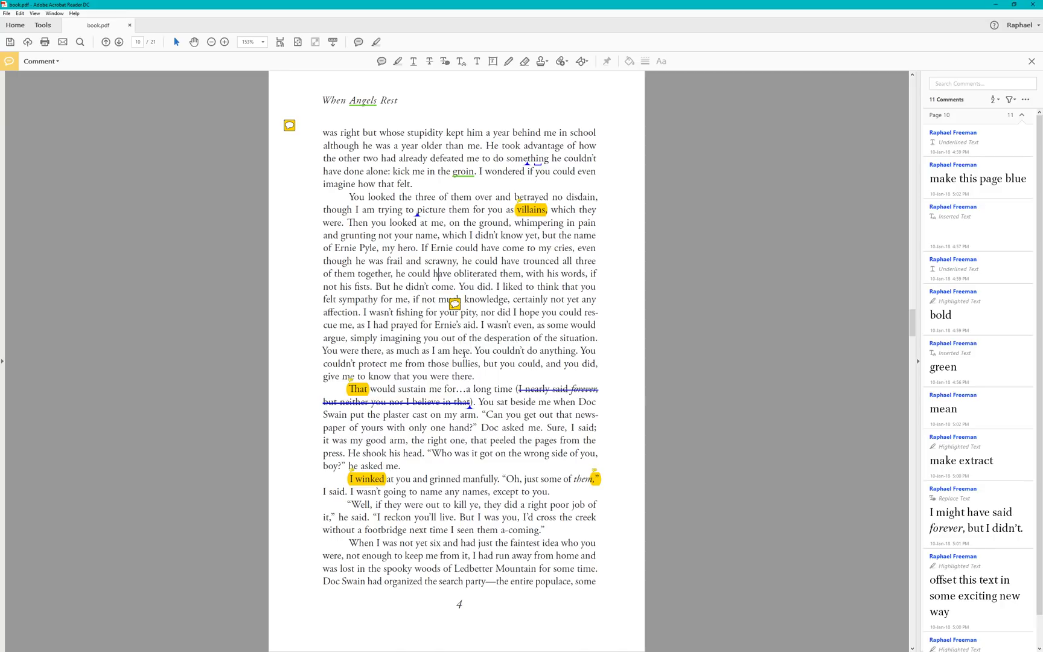
# Step: Delete the sticky note reading "mean" from the word "much" in "if not much knowledge"
pyautogui.click(454, 303)
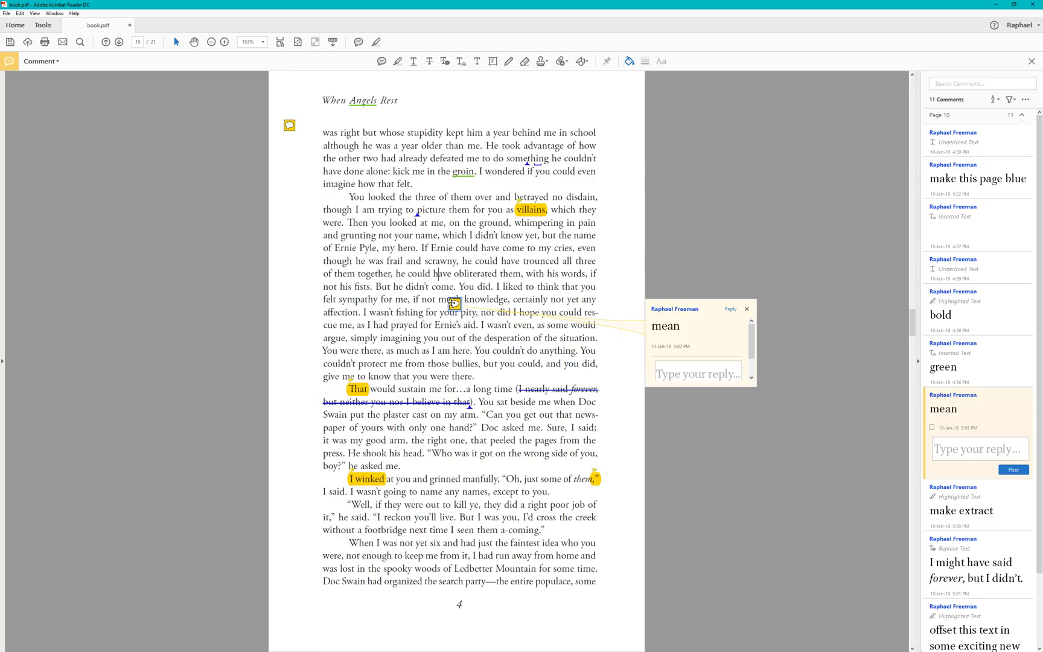
pyautogui.press('Delete')
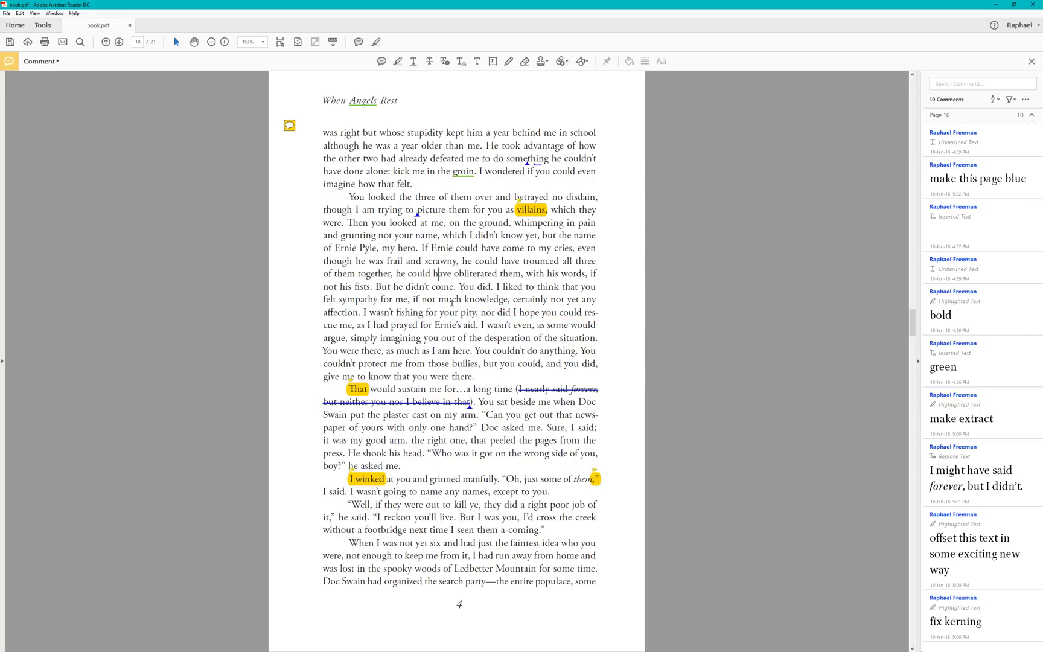
# Step: Mark the sentence "You did." after "But he didn't come." for deletion, including its trailing space
pyautogui.moveTo(460, 286); pyautogui.dragTo(502, 286)
pyautogui.scroll(5, 502, 288)
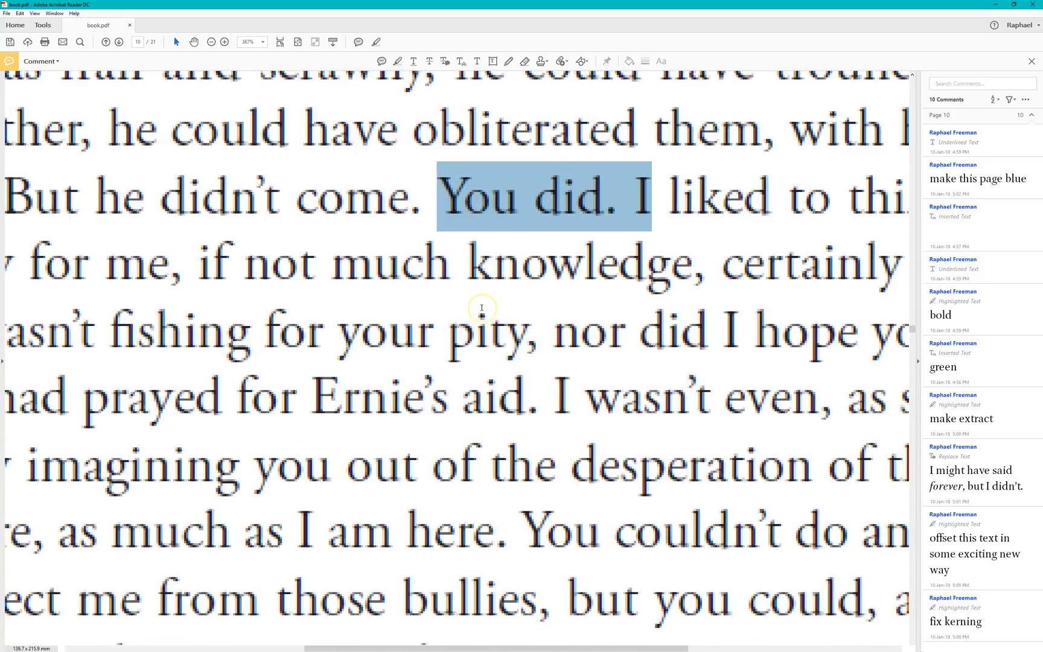
pyautogui.click(510, 334)
pyautogui.moveTo(440, 221); pyautogui.dragTo(601, 234)
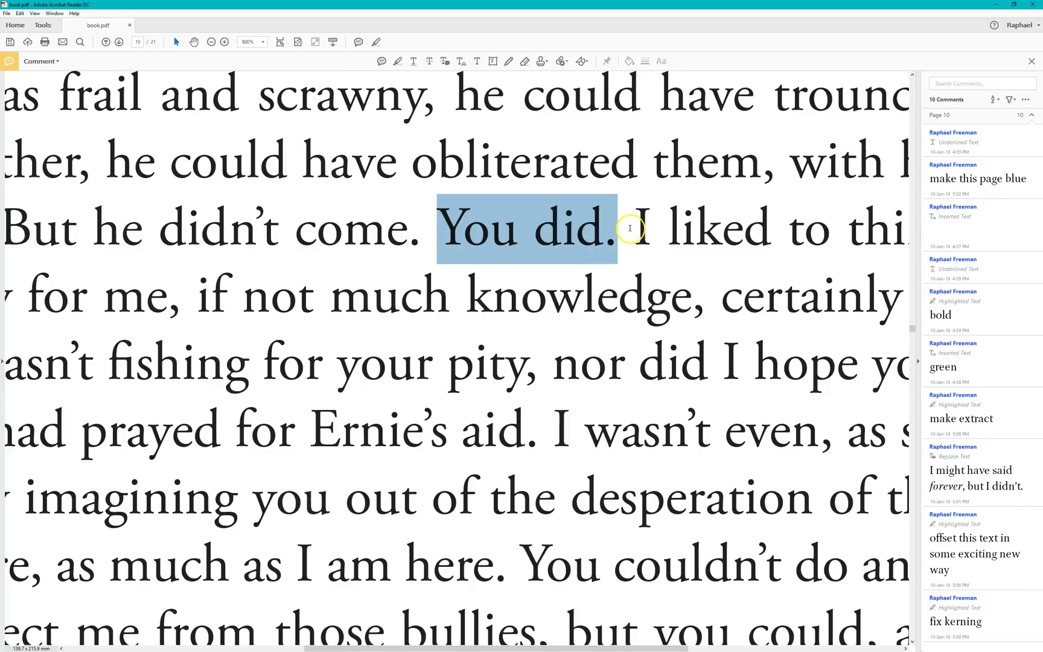
pyautogui.moveTo(629, 229); pyautogui.dragTo(626, 263)
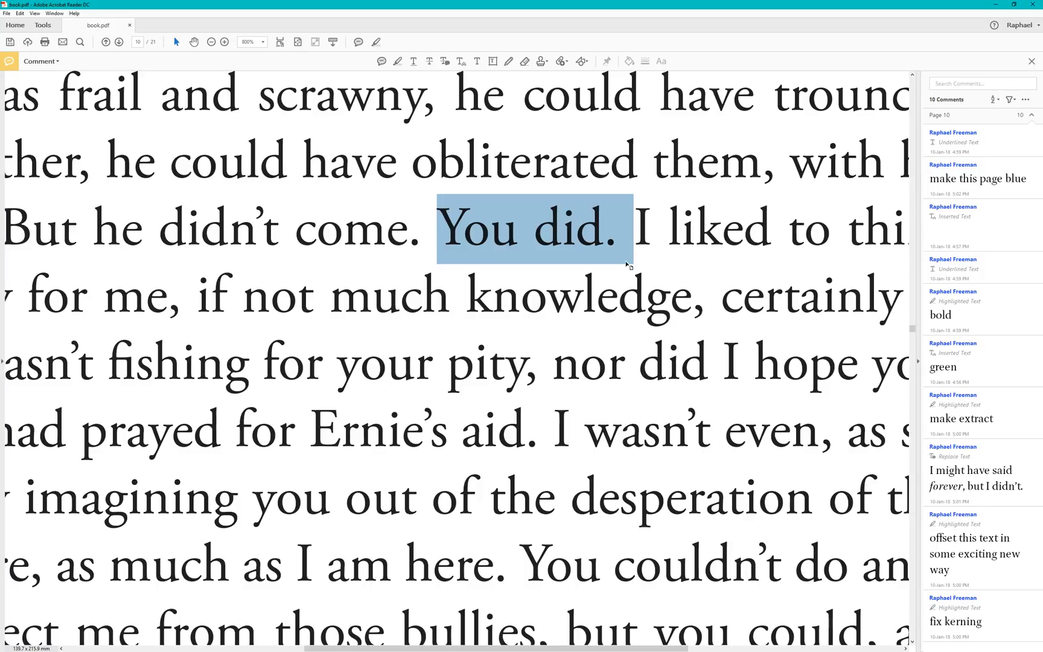
pyautogui.press('Delete')
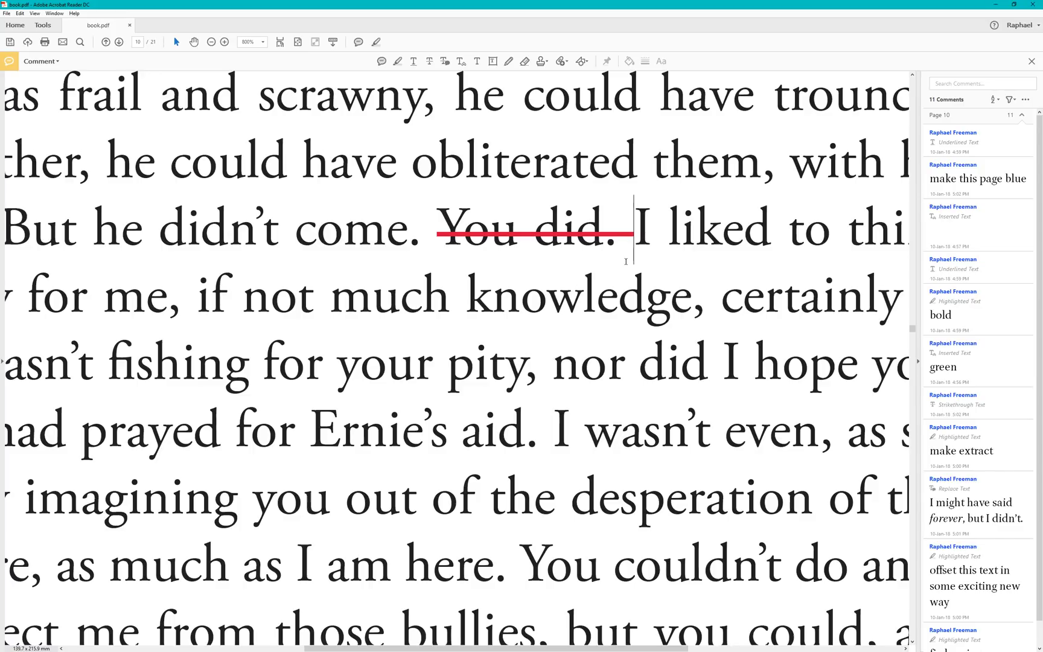
# Step: Mark the word "knowledge" in "if not much knowledge" for replacement with "brain-power", leaving the comma after it out of the markup
pyautogui.click(607, 308)
pyautogui.moveTo(468, 297); pyautogui.dragTo(686, 307)
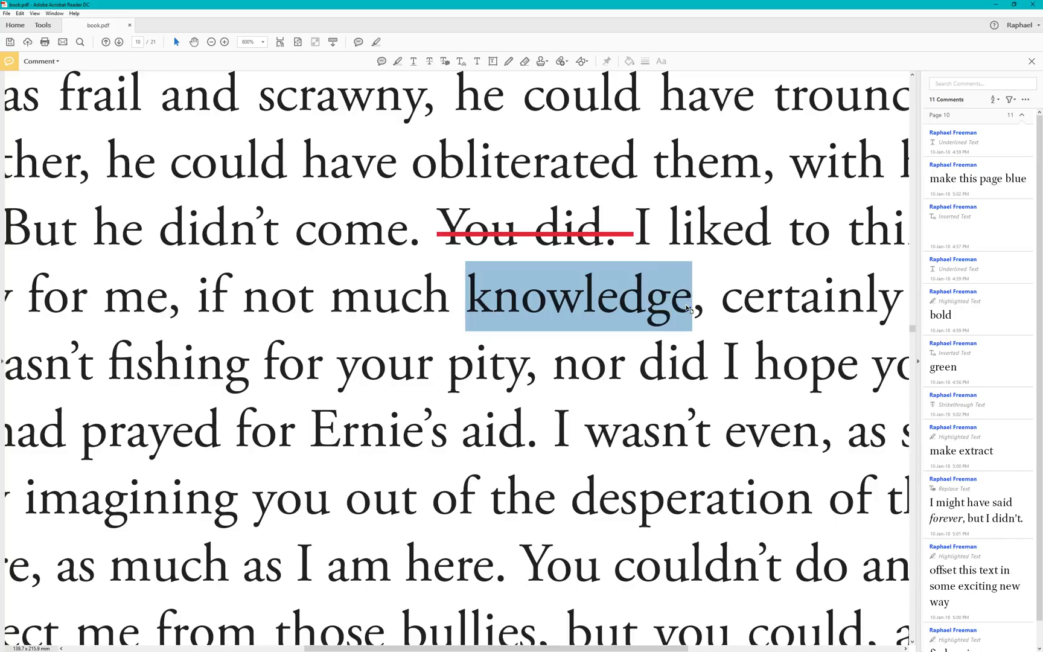
pyautogui.write('rains')
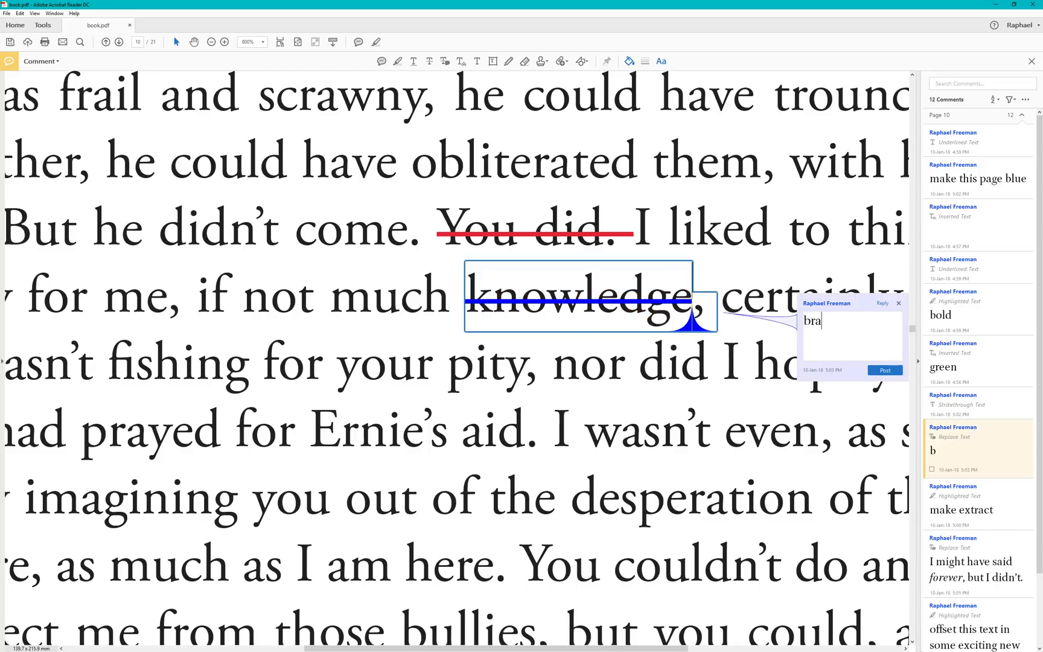
pyautogui.press('BackSpace')
pyautogui.write('-grea')
pyautogui.press('BackSpace')
pyautogui.press('BackSpace')
pyautogui.press('BackSpace')
pyautogui.press('BackSpace')
pyautogui.write('poe')
pyautogui.press('BackSpace')
pyautogui.write('wer')
pyautogui.click(687, 305)
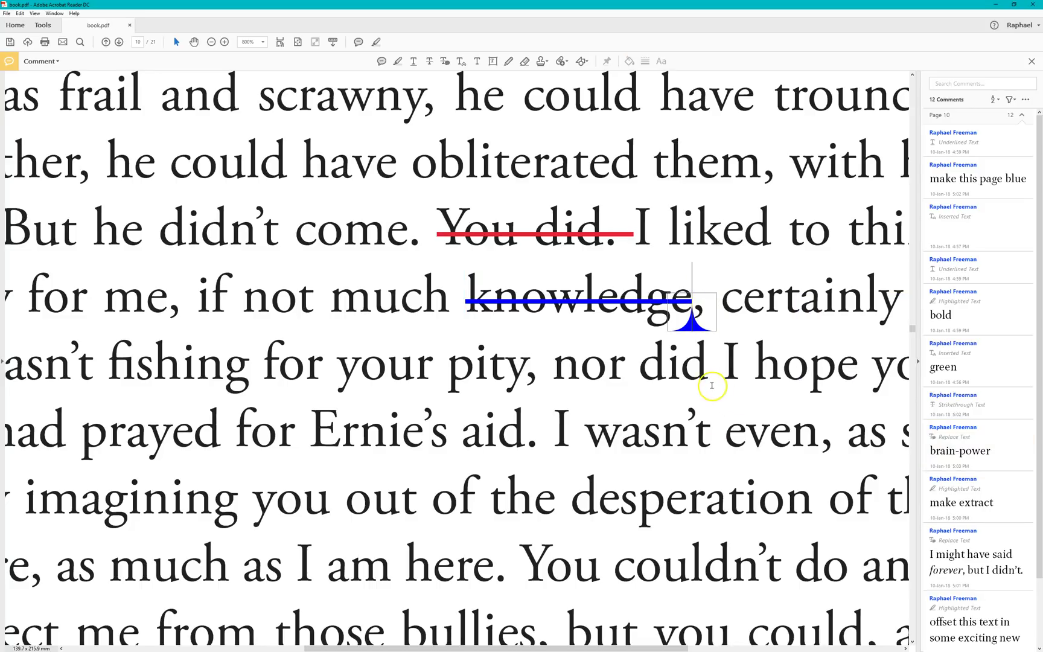
pyautogui.scroll(-5, 711, 385)
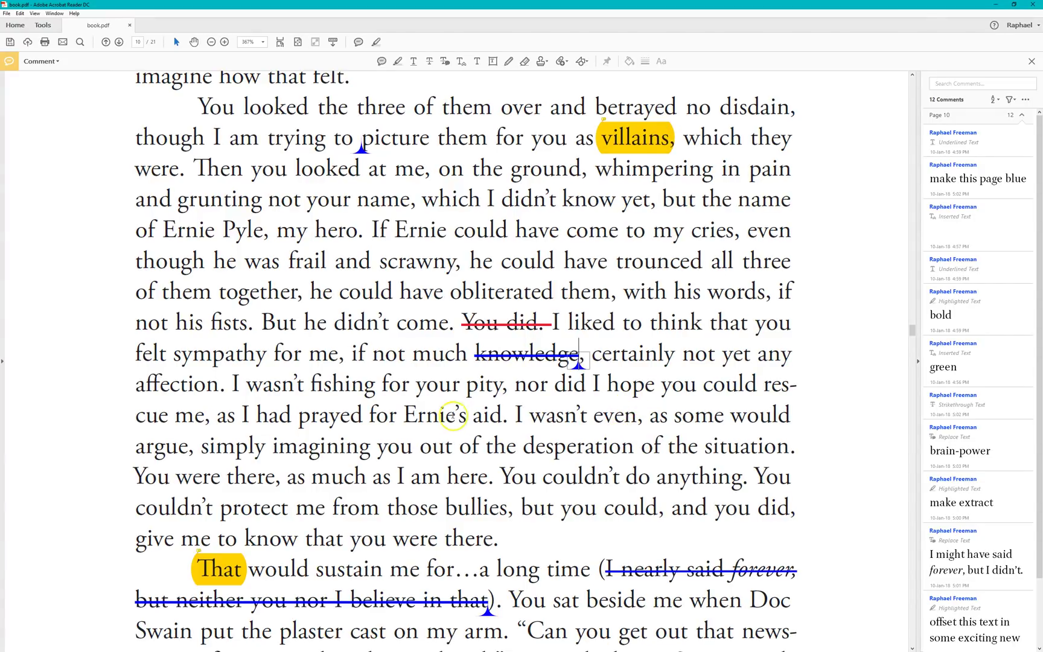